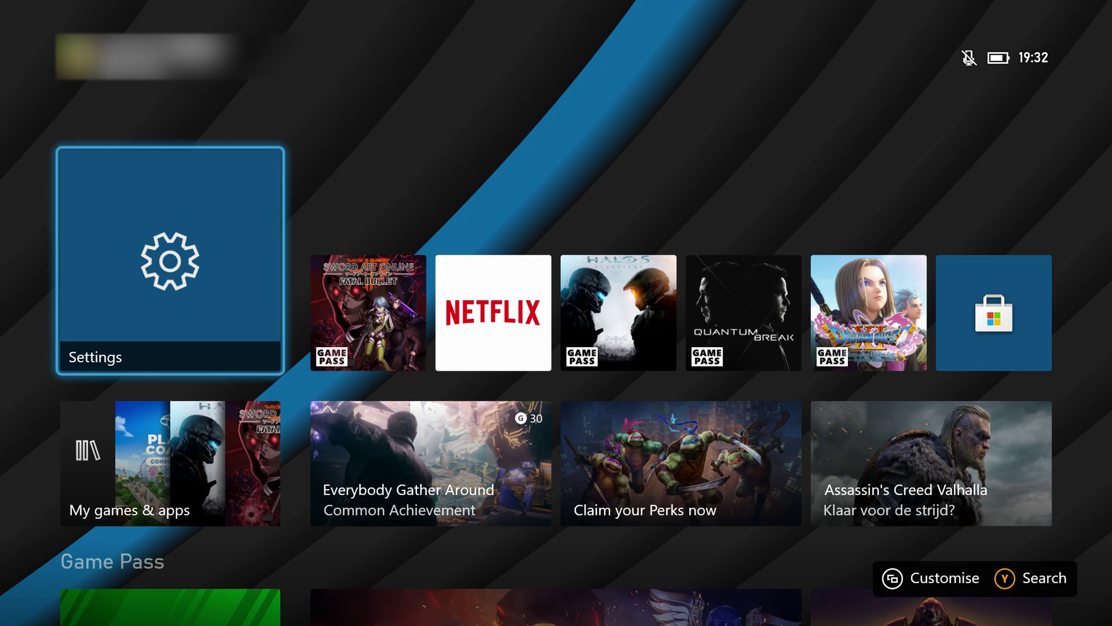
Step: Open Search and spell 'Dev mo' on the on-screen keyboard
{"action": "key", "text": "Return"}
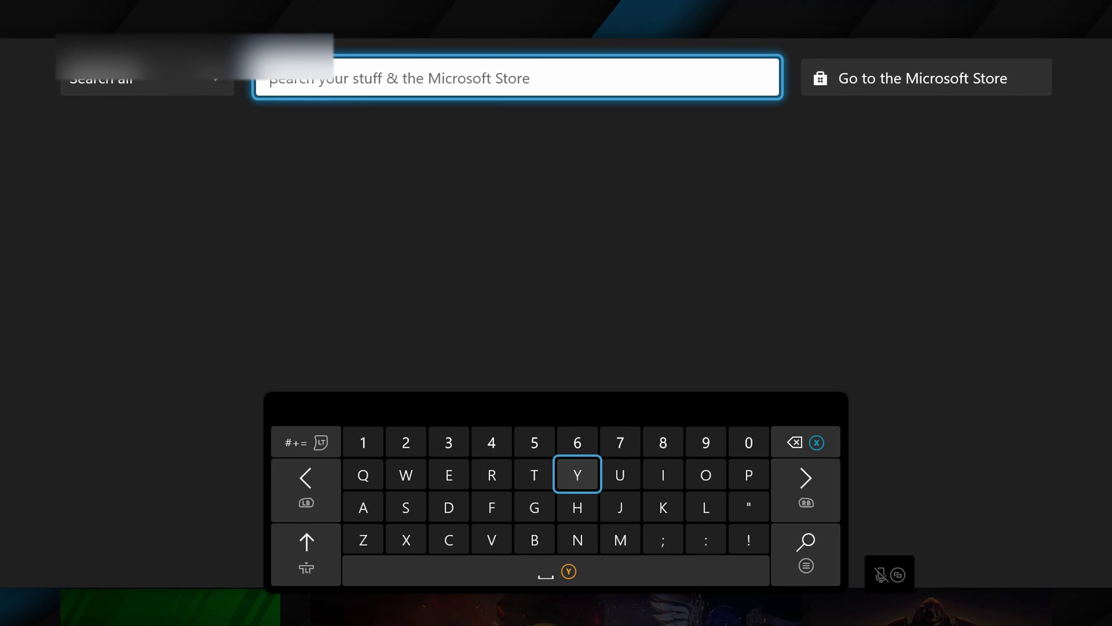
{"action": "key", "text": "Left"}
{"action": "key", "text": "Left"}
{"action": "key", "text": "Down"}
{"action": "type", "text": "Dev"}
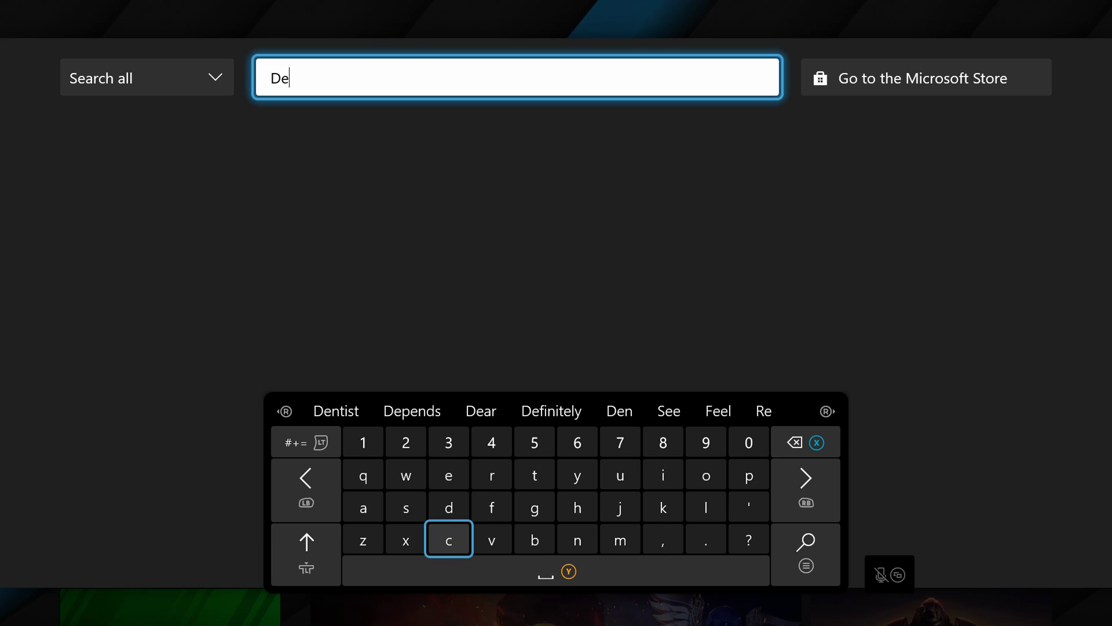
{"action": "key", "text": "Right"}
{"action": "key", "text": "Right"}
{"action": "key", "text": "Right"}
{"action": "type", "text": "m"}
{"action": "key", "text": "Up"}
{"action": "key", "text": "Up"}
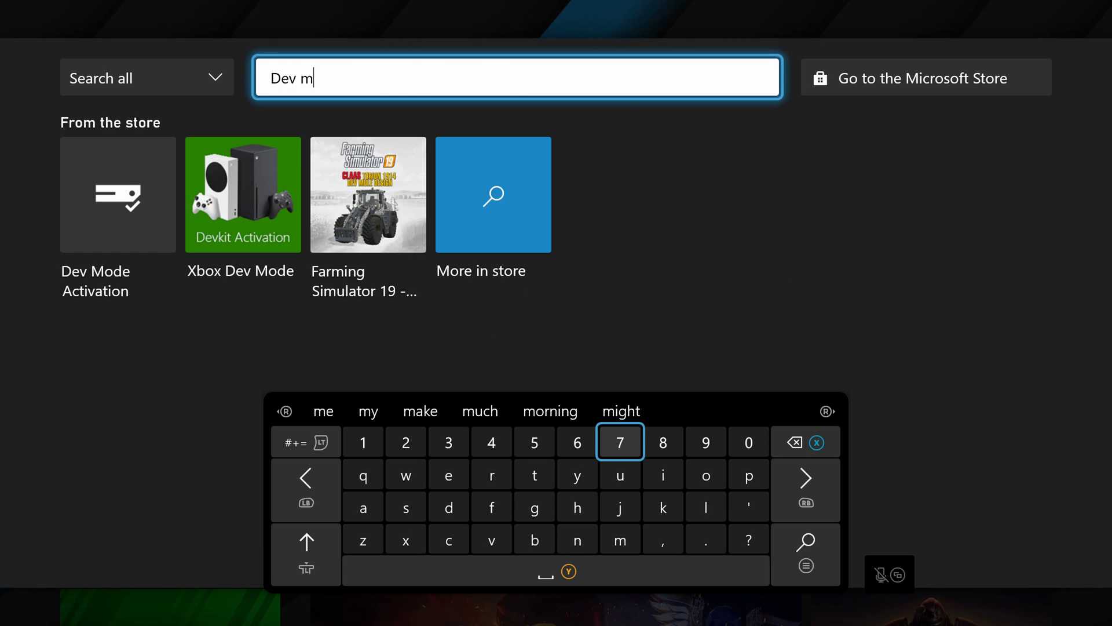
{"action": "key", "text": "Right"}
{"action": "key", "text": "Down"}
{"action": "key", "text": "Right"}
{"action": "type", "text": "o"}
{"action": "key", "text": "Down"}
Step: Delete the extra 'o' so the term reads 'Dev m', and open the Xbox Dev Mode store listing
{"action": "key", "text": "Left"}
{"action": "key", "text": "Left"}
{"action": "key", "text": "Left"}
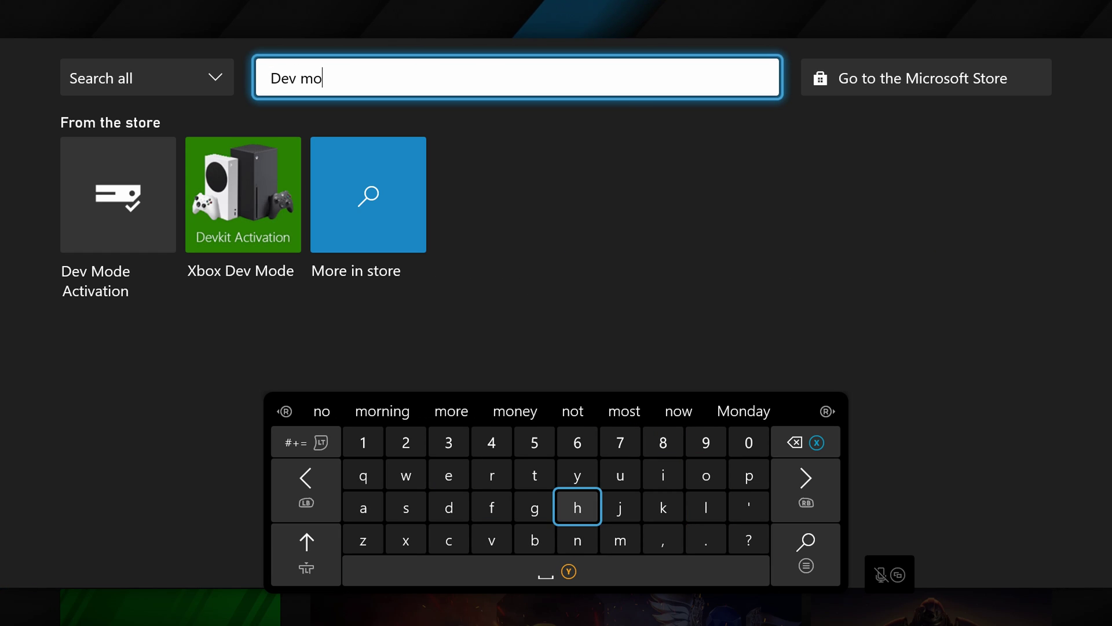
{"action": "key", "text": "Left"}
{"action": "key", "text": "Left"}
{"action": "key", "text": "BackSpace"}
{"action": "key", "text": "Up"}
{"action": "key", "text": "Up"}
{"action": "key", "text": "Up"}
{"action": "key", "text": "Up"}
{"action": "key", "text": "Up"}
{"action": "key", "text": "Left"}
{"action": "key", "text": "Left"}
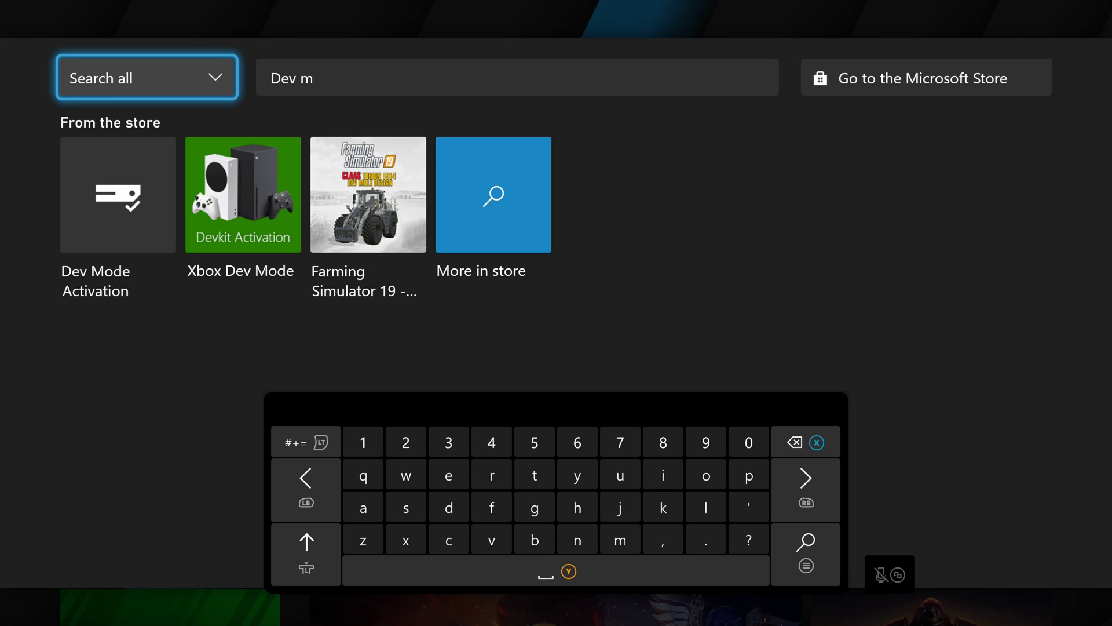
{"action": "key", "text": "Down"}
{"action": "key", "text": "Escape"}
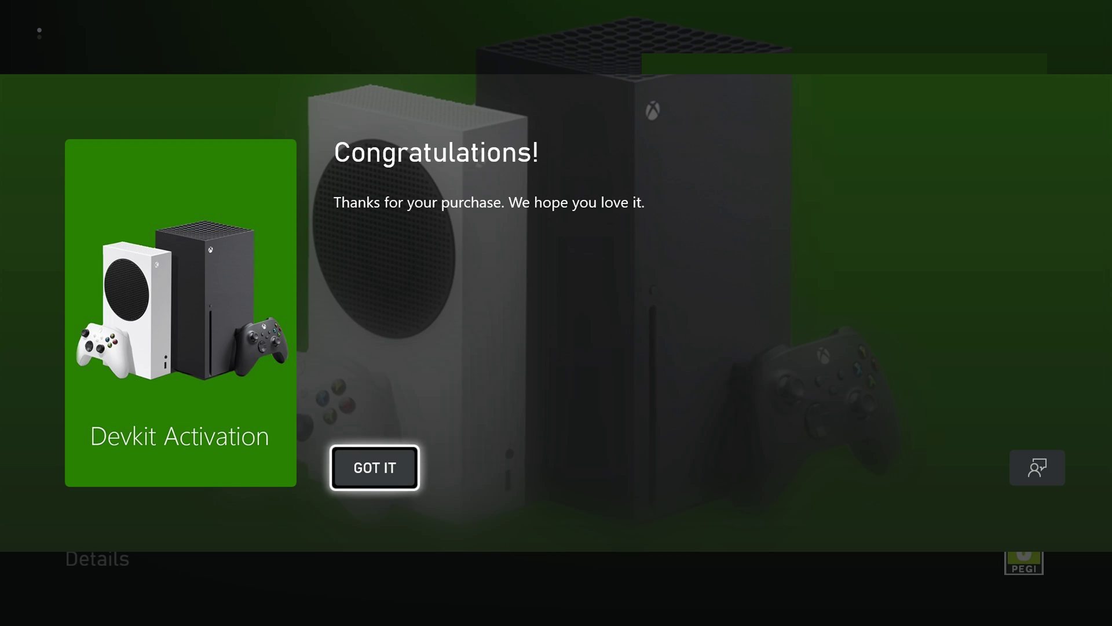
Step: Dismiss the purchase confirmation and view Xbox Dev Mode's install progress in the queue
{"action": "key", "text": "Return"}
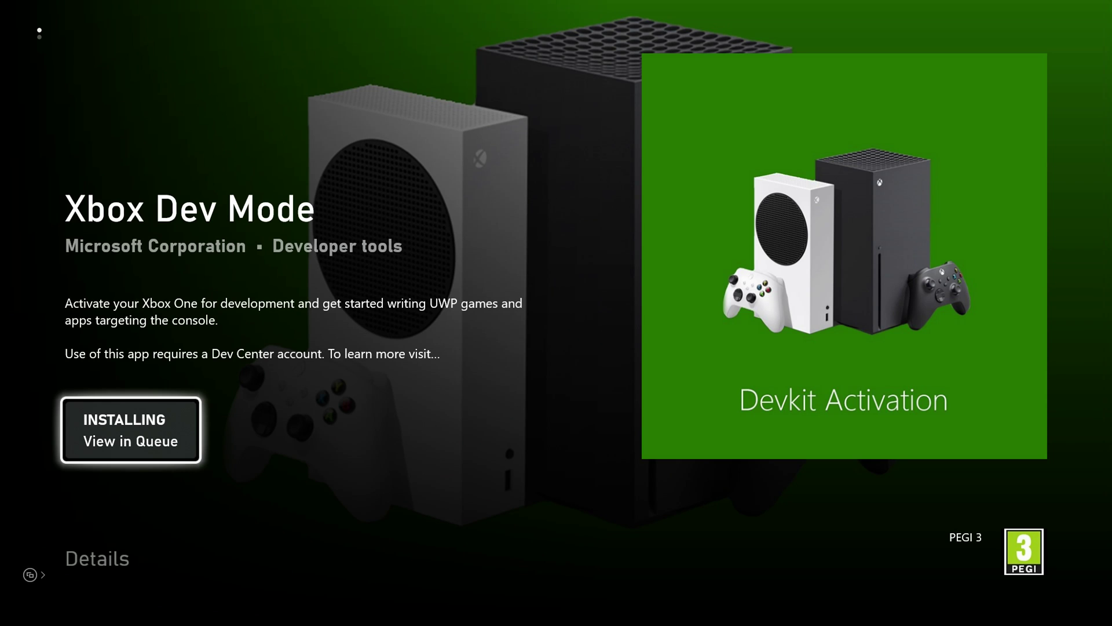
{"action": "key", "text": "Return"}
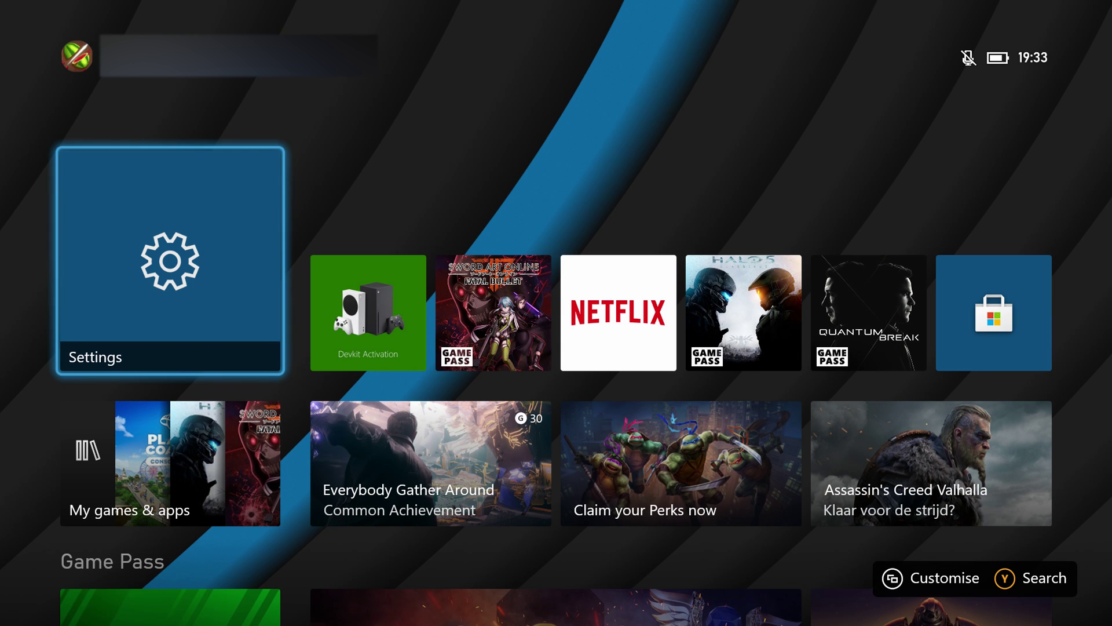
{"action": "key", "text": "Down"}
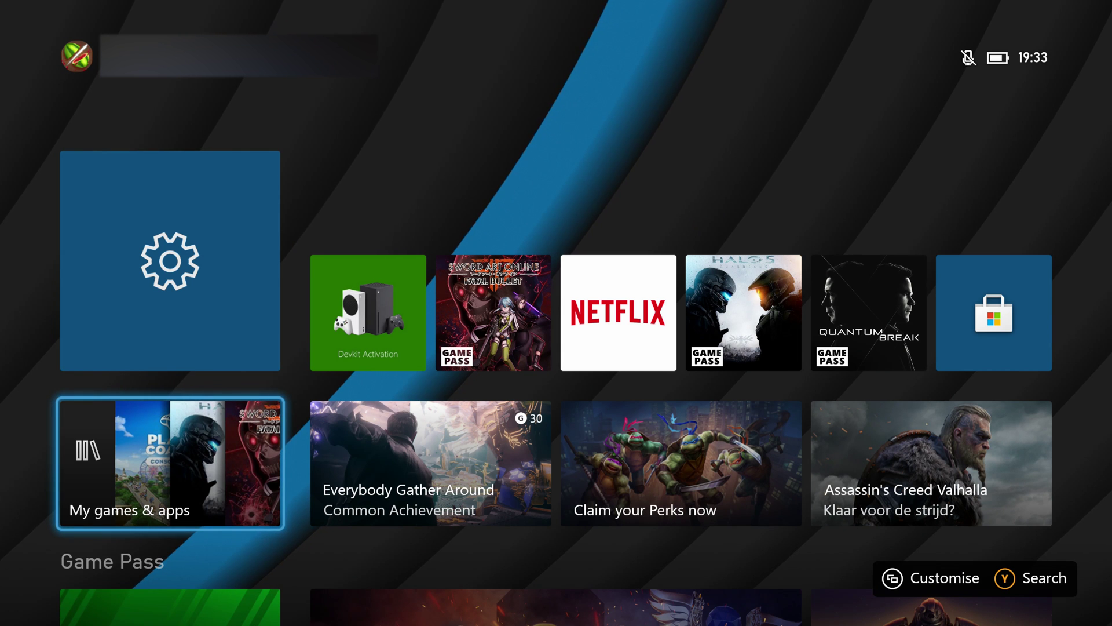
Step: Launch the Dev Mode app from the Apps list in My games & apps
{"action": "key", "text": "Return"}
{"action": "key", "text": "Down"}
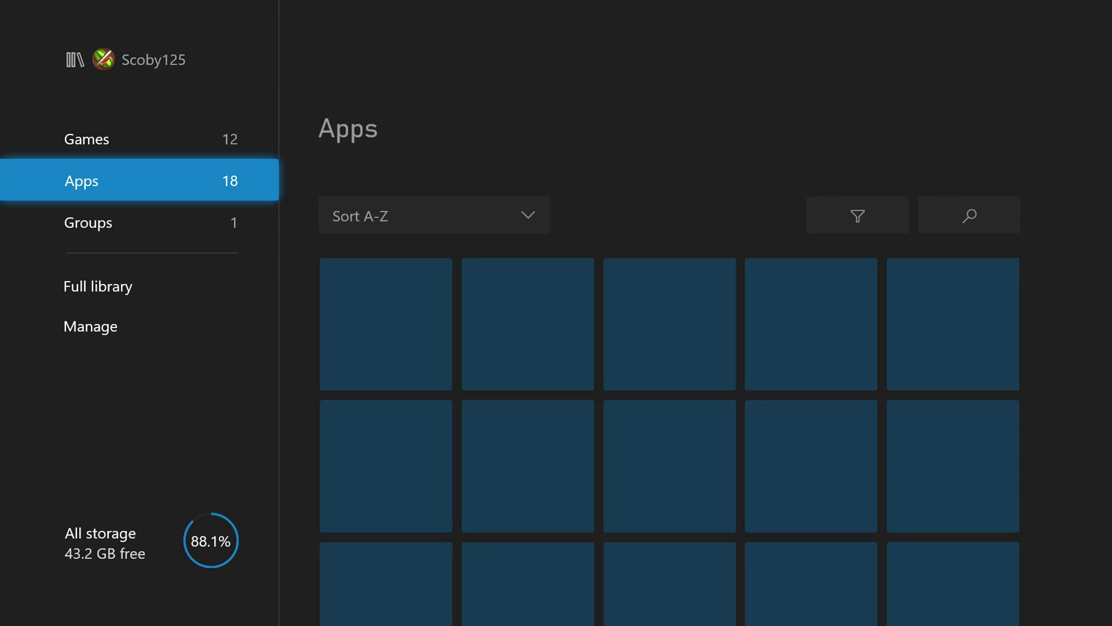
{"action": "key", "text": "Right"}
{"action": "key", "text": "Right"}
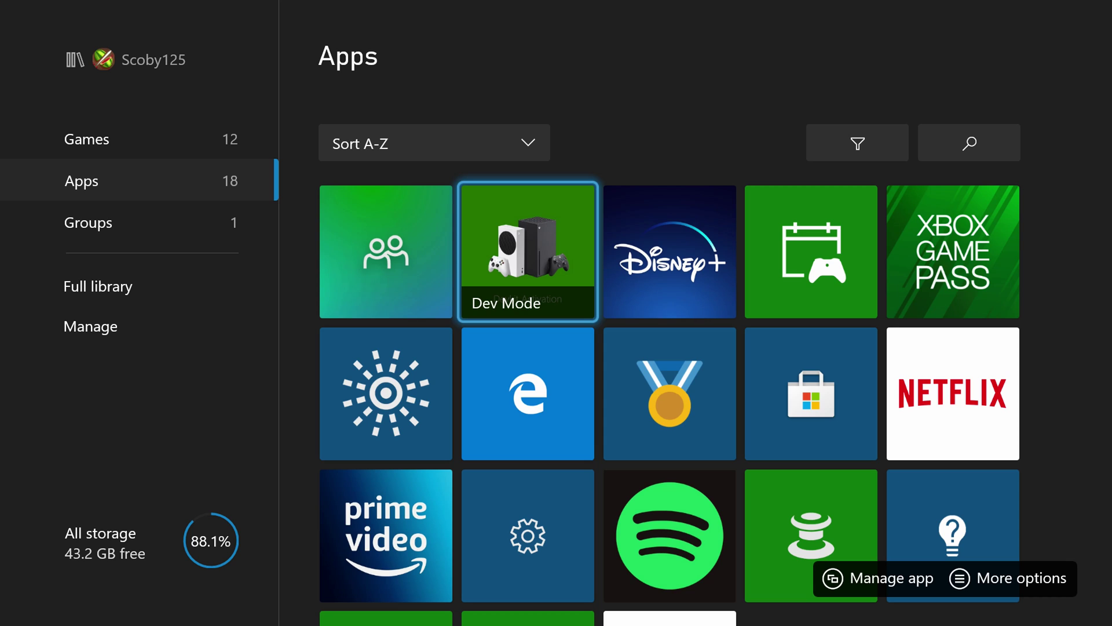
{"action": "key", "text": "Return"}
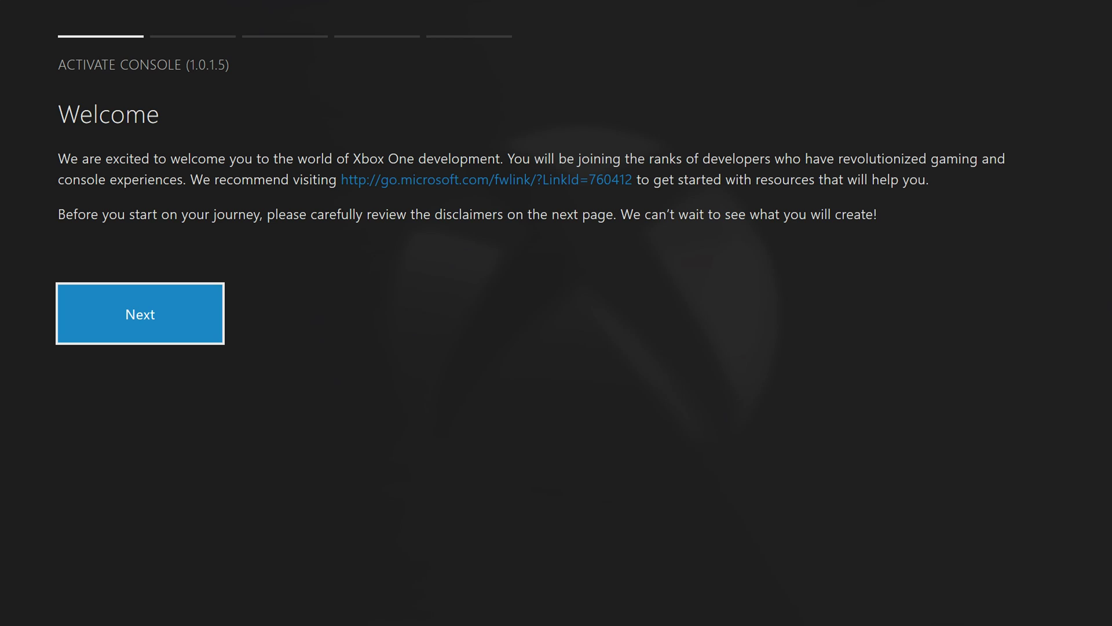
Step: Continue past the Activate Console Welcome page to the activation code screen
{"action": "key", "text": "Return"}
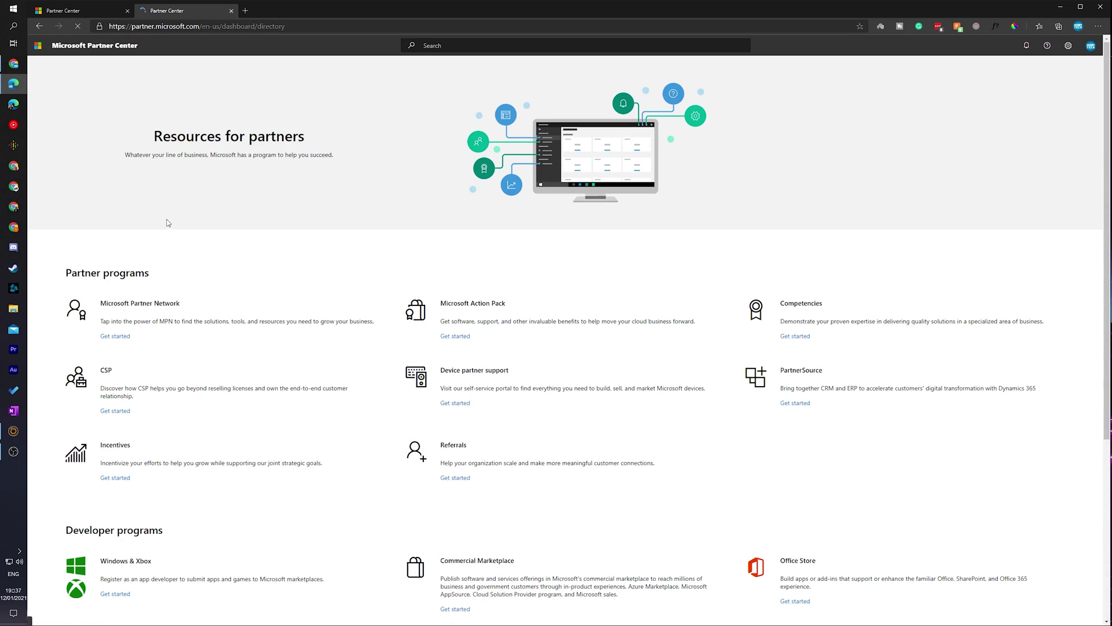
Step: Start the Windows & Xbox developer program sign-up under Developer programs
{"action": "scroll", "coordinate": [653, 278], "scroll_direction": "down", "scroll_amount": 5}
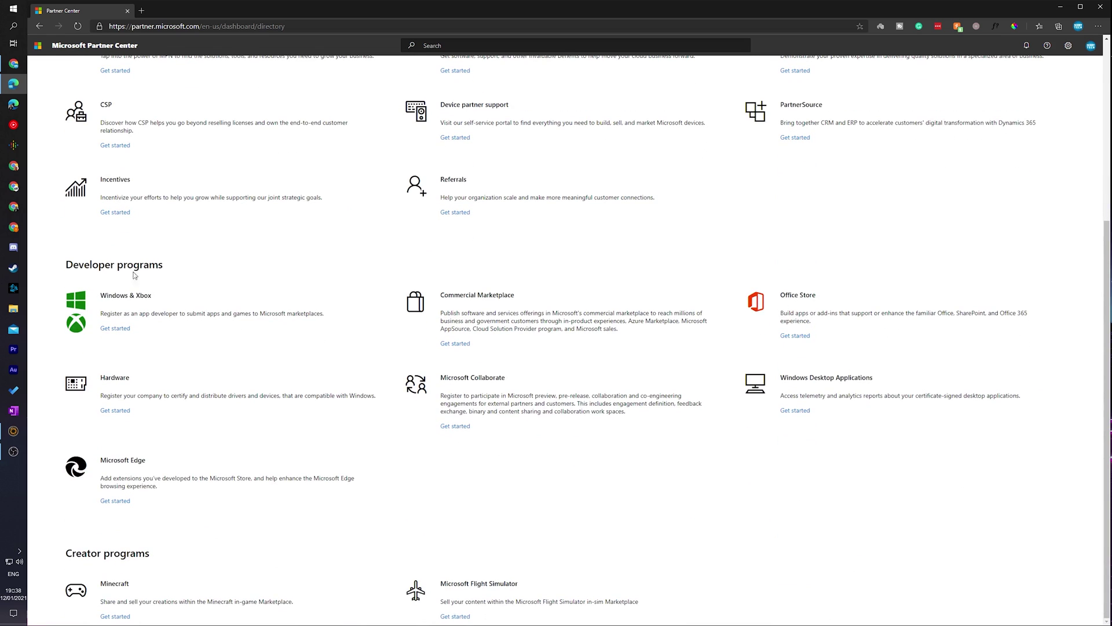
{"action": "left_click_drag", "start_coordinate": [59, 270], "coordinate": [188, 265]}
{"action": "left_click", "coordinate": [188, 265]}
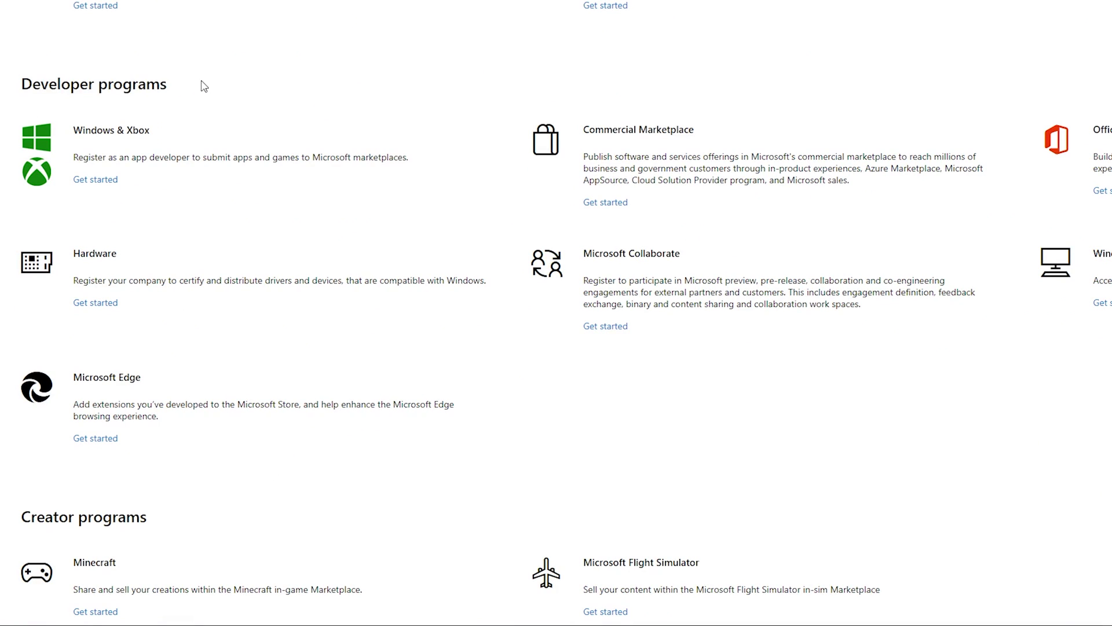
{"action": "left_click", "coordinate": [90, 180]}
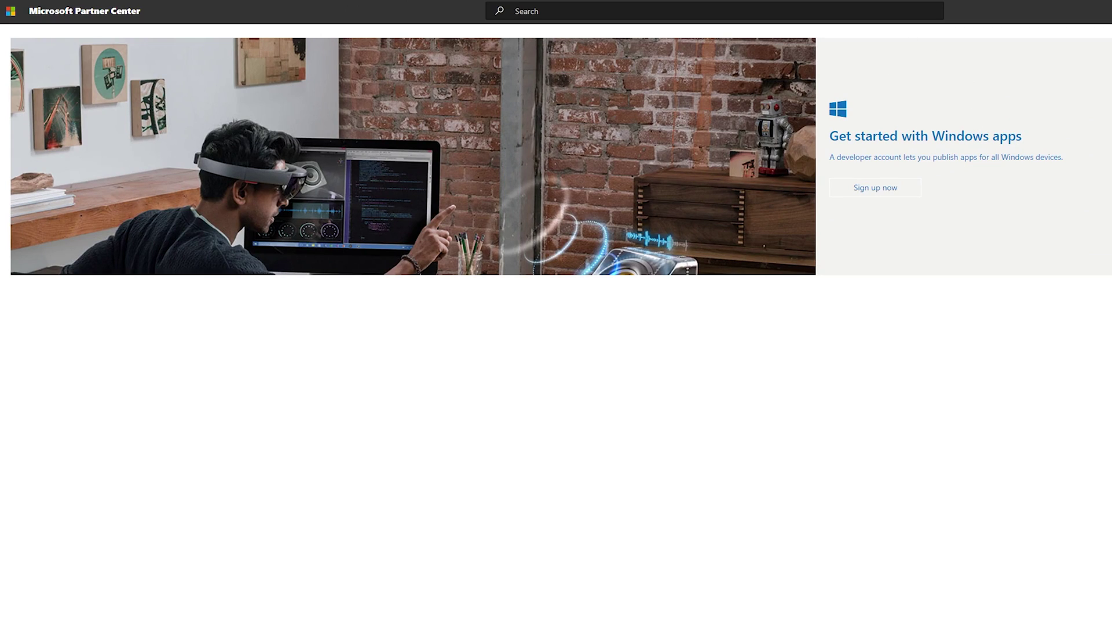
{"action": "left_click", "coordinate": [871, 191]}
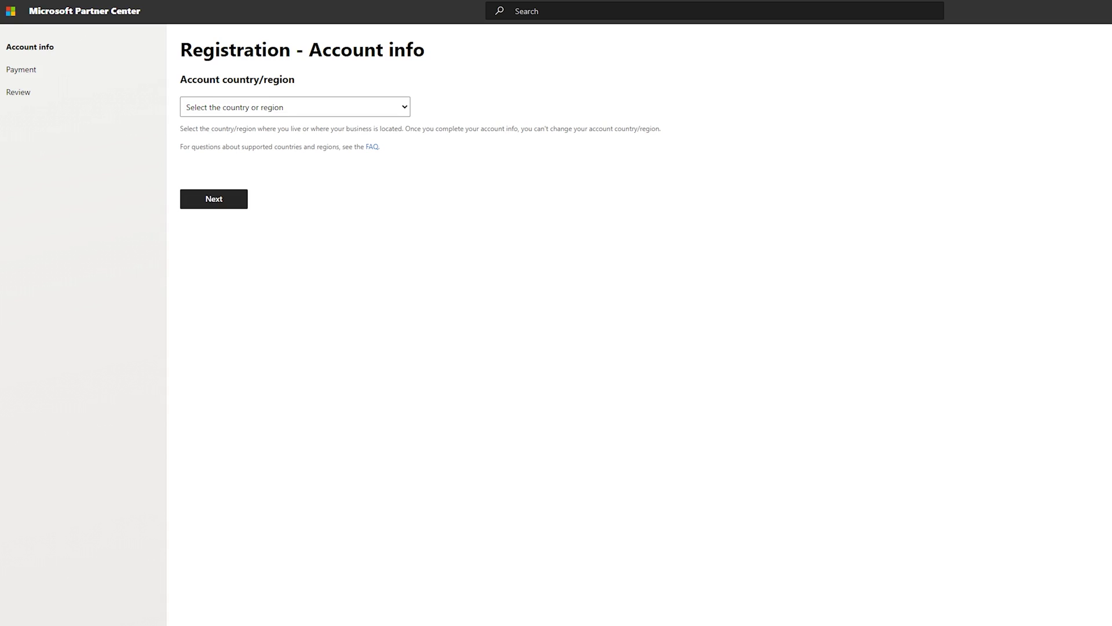
Step: Set the account country to Belgium and the account type to Individual
{"action": "left_click", "coordinate": [244, 115]}
{"action": "key", "text": "Down"}
{"action": "key", "text": "Return"}
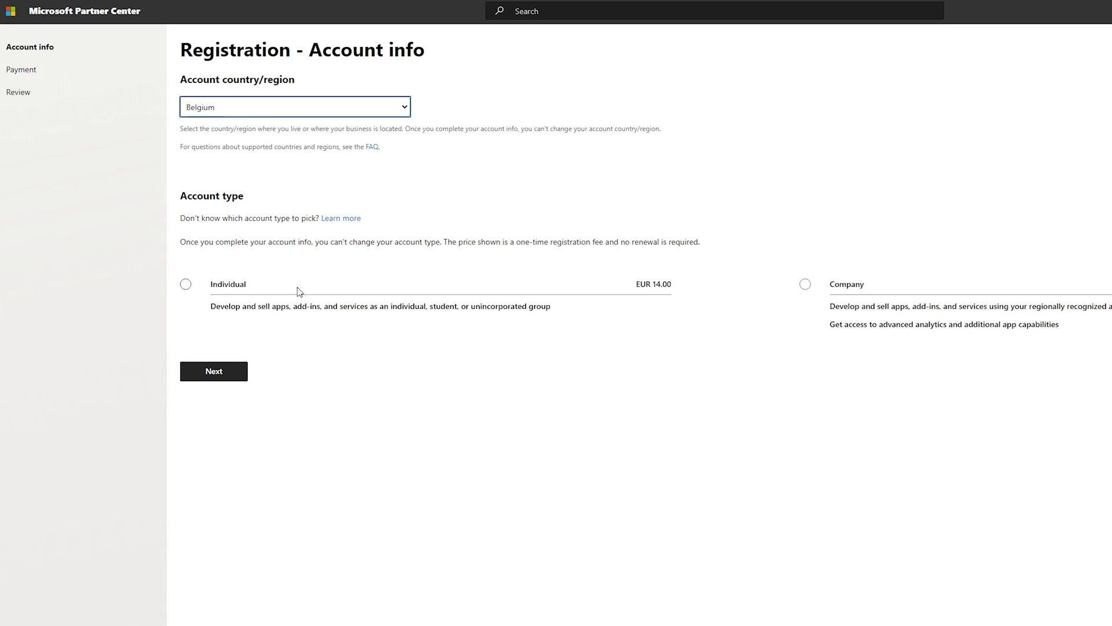
{"action": "double_click", "coordinate": [255, 285]}
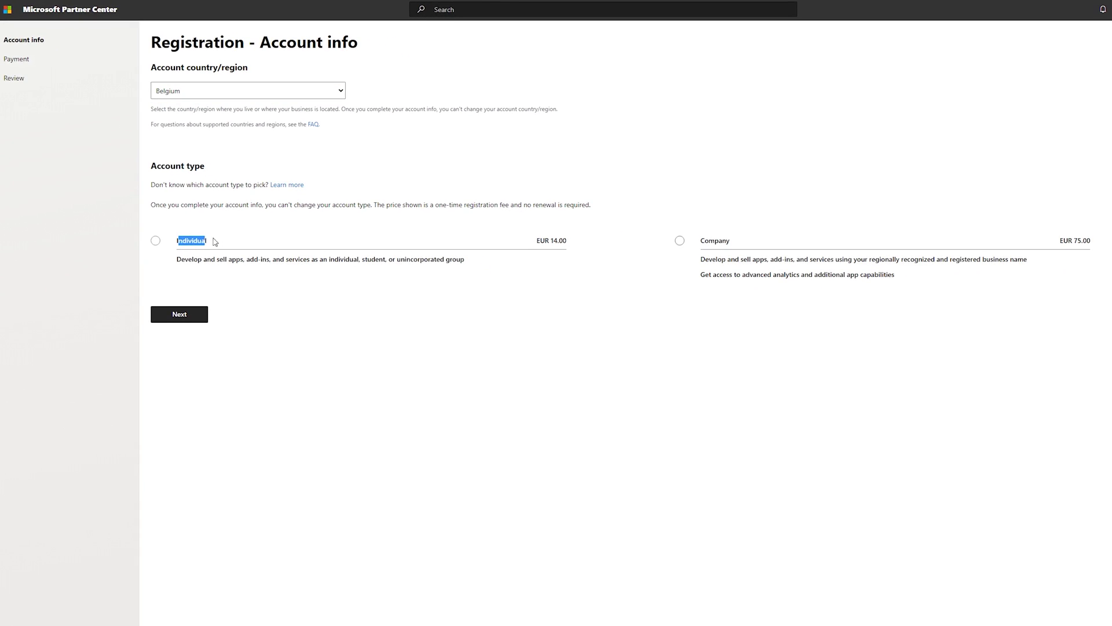
{"action": "left_click", "coordinate": [257, 243]}
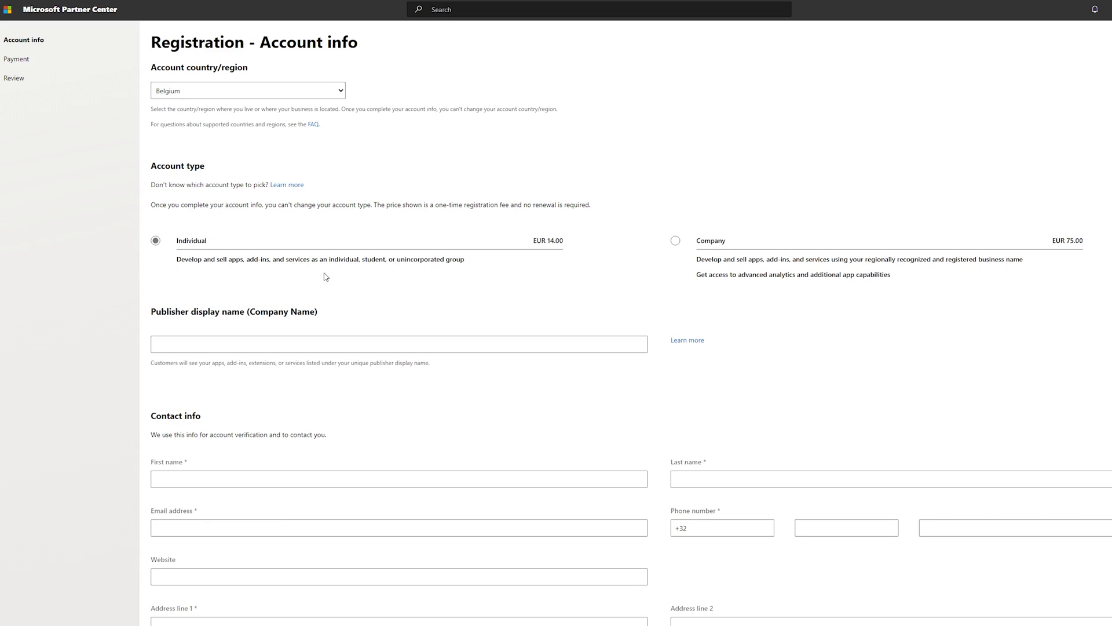
Step: Fill in the publisher display name and accept the App Developer Agreement
{"action": "scroll", "coordinate": [324, 277], "scroll_direction": "down", "scroll_amount": 2}
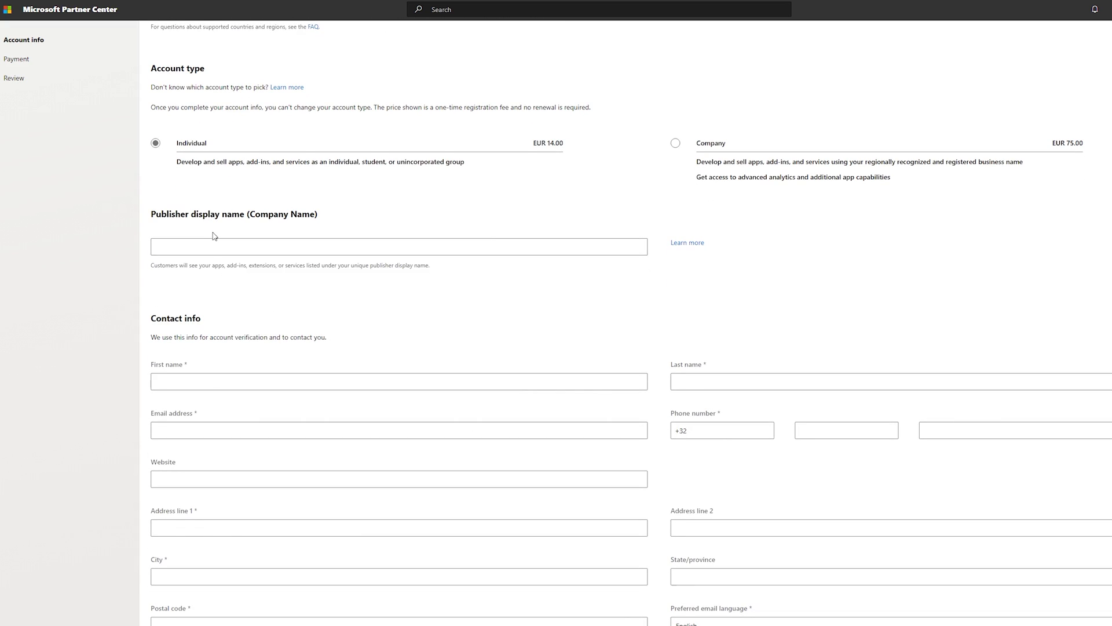
{"action": "left_click_drag", "start_coordinate": [175, 215], "coordinate": [322, 209]}
{"action": "left_click", "coordinate": [321, 208]}
{"action": "left_click_drag", "start_coordinate": [184, 265], "coordinate": [472, 273]}
{"action": "left_click", "coordinate": [311, 264]}
{"action": "left_click", "coordinate": [471, 273]}
{"action": "scroll", "coordinate": [651, 288], "scroll_direction": "down", "scroll_amount": 1}
{"action": "scroll", "coordinate": [653, 285], "scroll_direction": "up", "scroll_amount": 3}
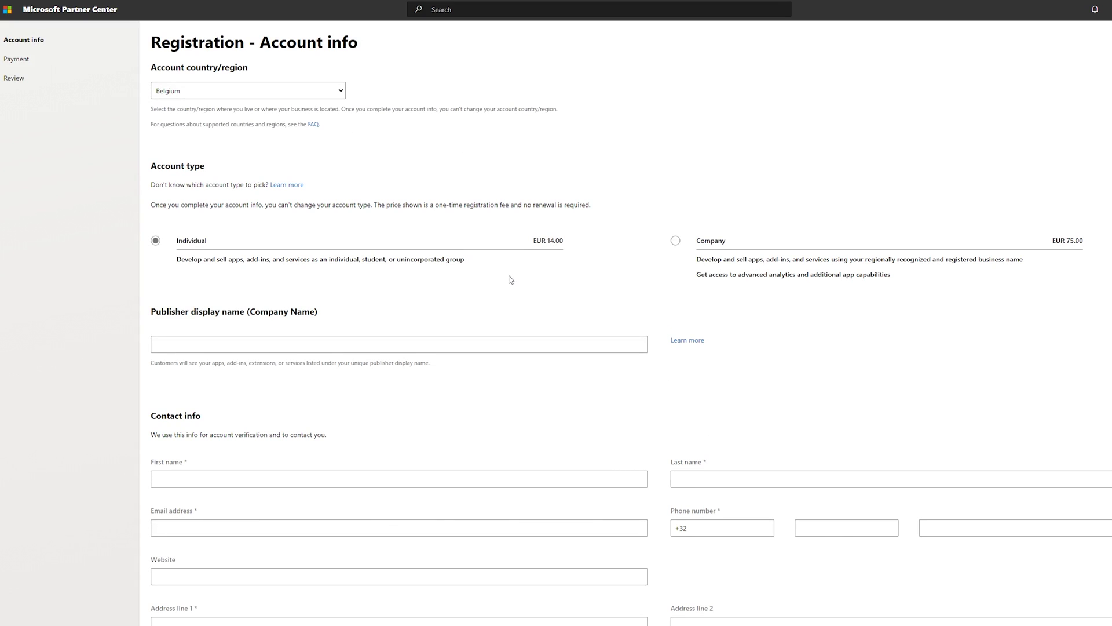
{"action": "left_click", "coordinate": [282, 337]}
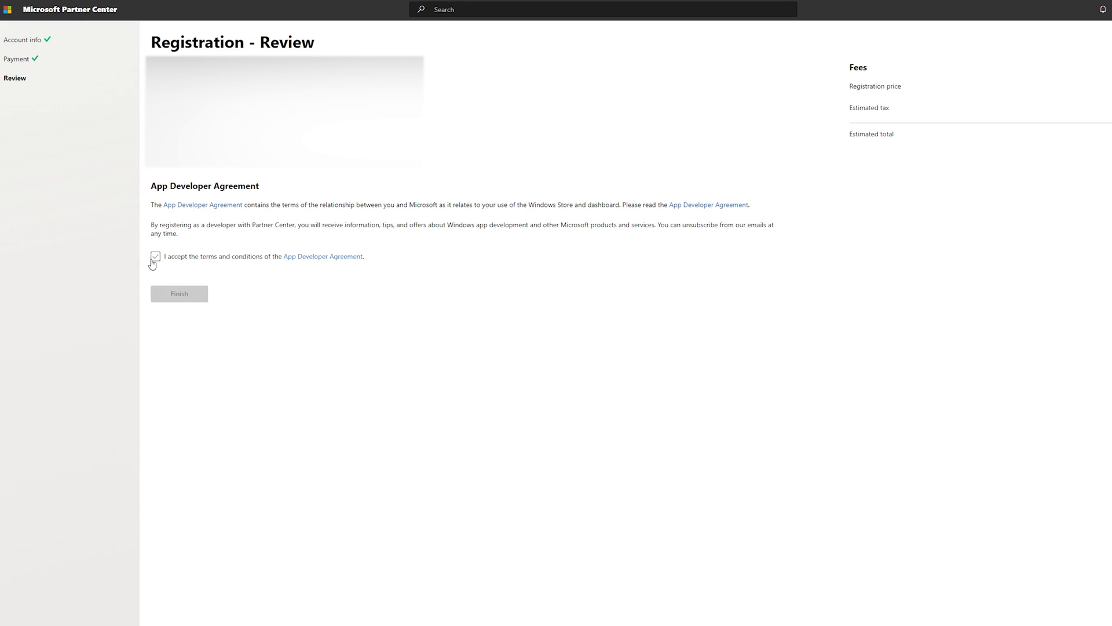
{"action": "left_click", "coordinate": [153, 260]}
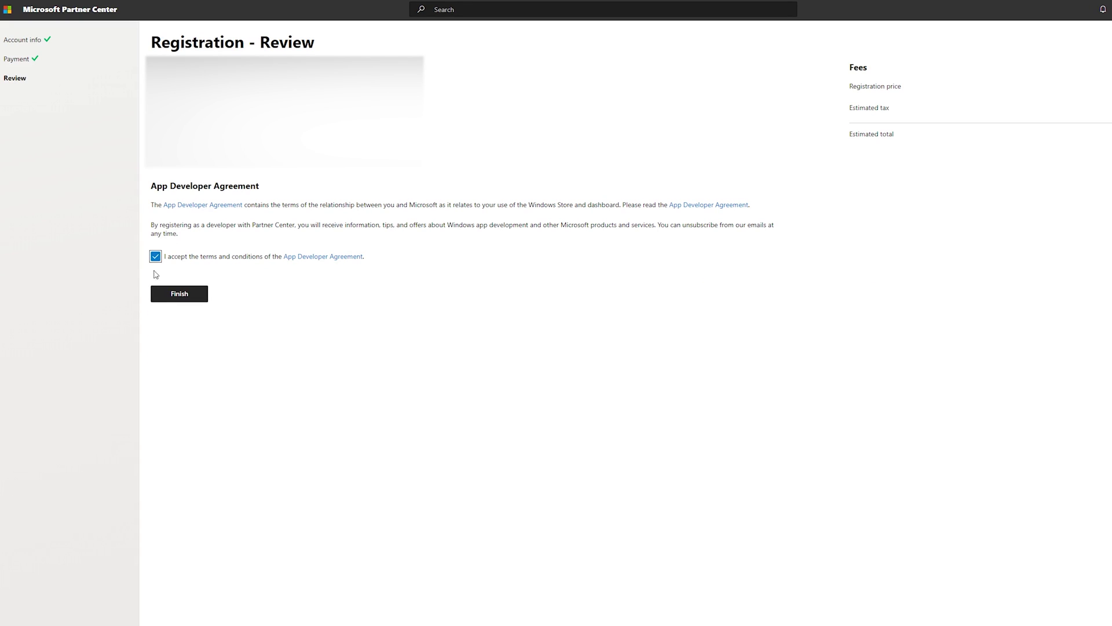
Step: Finish the developer registration and go to the Partner Center dashboard
{"action": "left_click", "coordinate": [176, 298]}
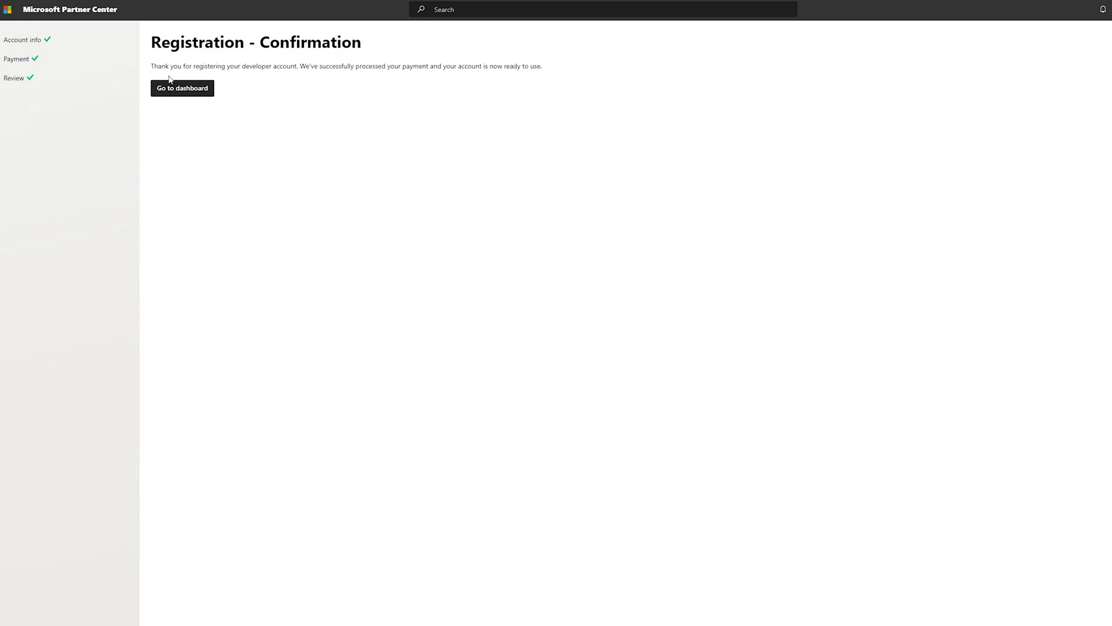
{"action": "left_click", "coordinate": [180, 93]}
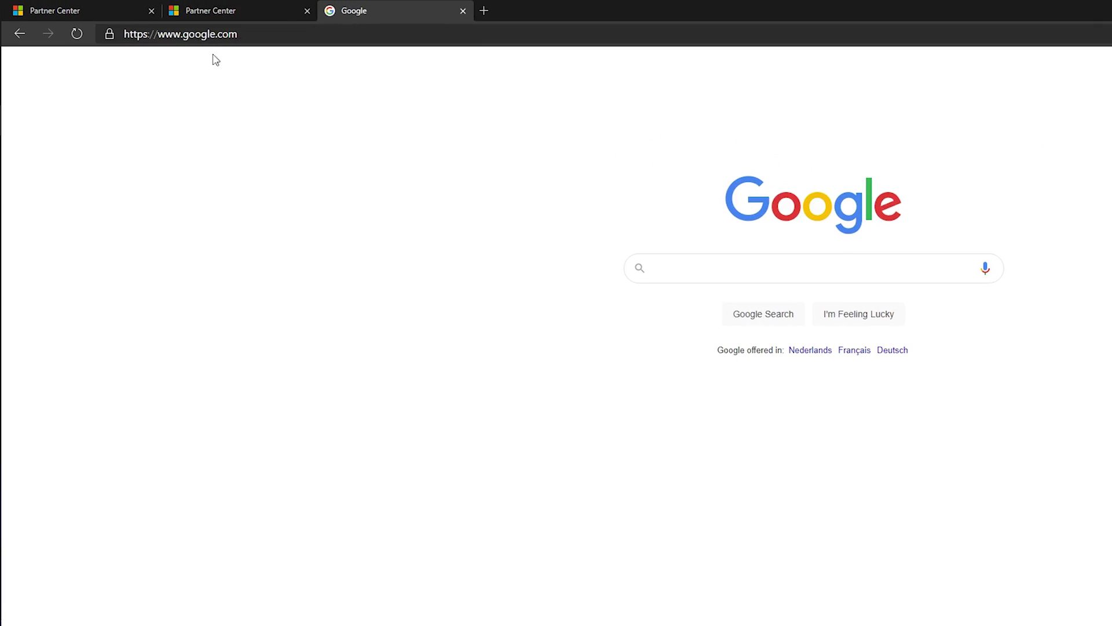
Step: Load aka.ms/activatexbox in the new tab and dismiss the Help us stay in touch prompt
{"action": "key", "text": "ctrl+l"}
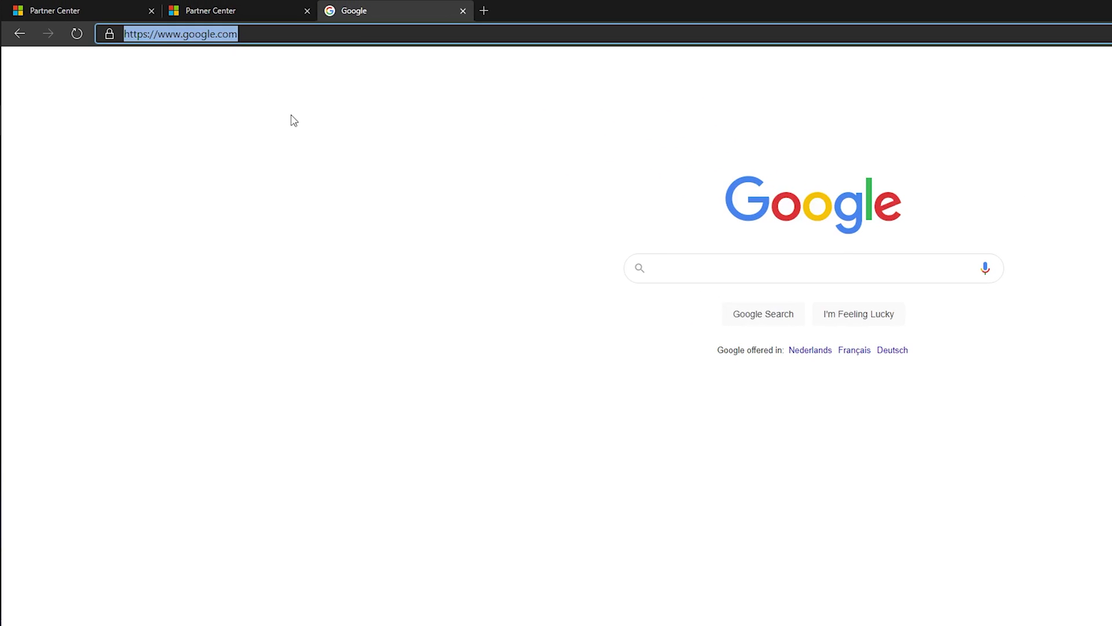
{"action": "type", "text": "https://aka.ms/activatexbox"}
{"action": "key", "text": "ctrl+a"}
{"action": "left_click", "coordinate": [281, 36]}
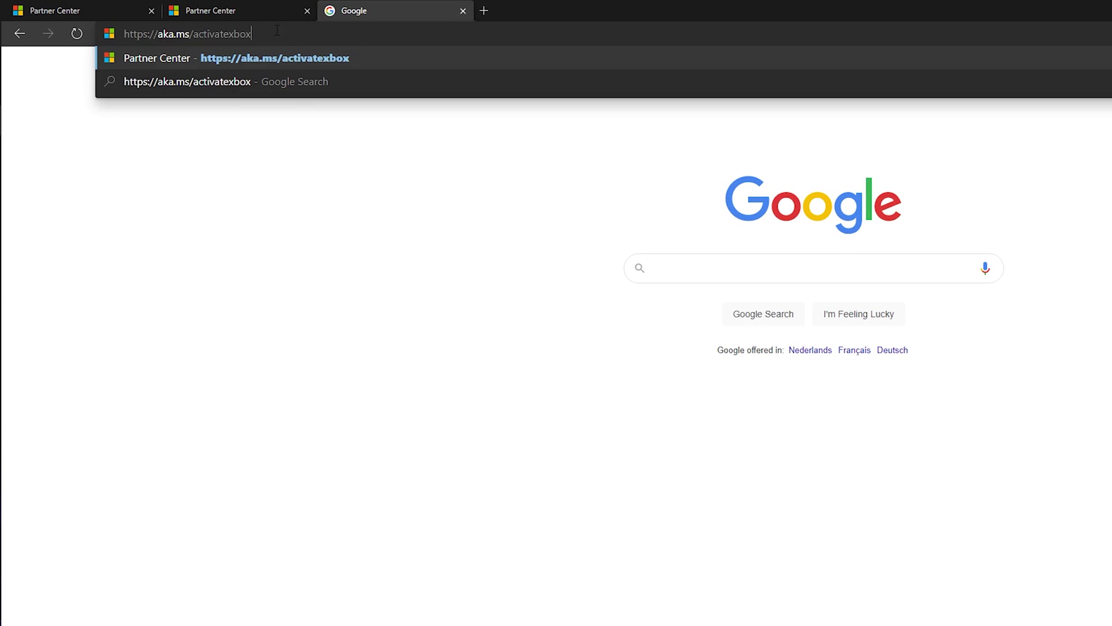
{"action": "key", "text": "Return"}
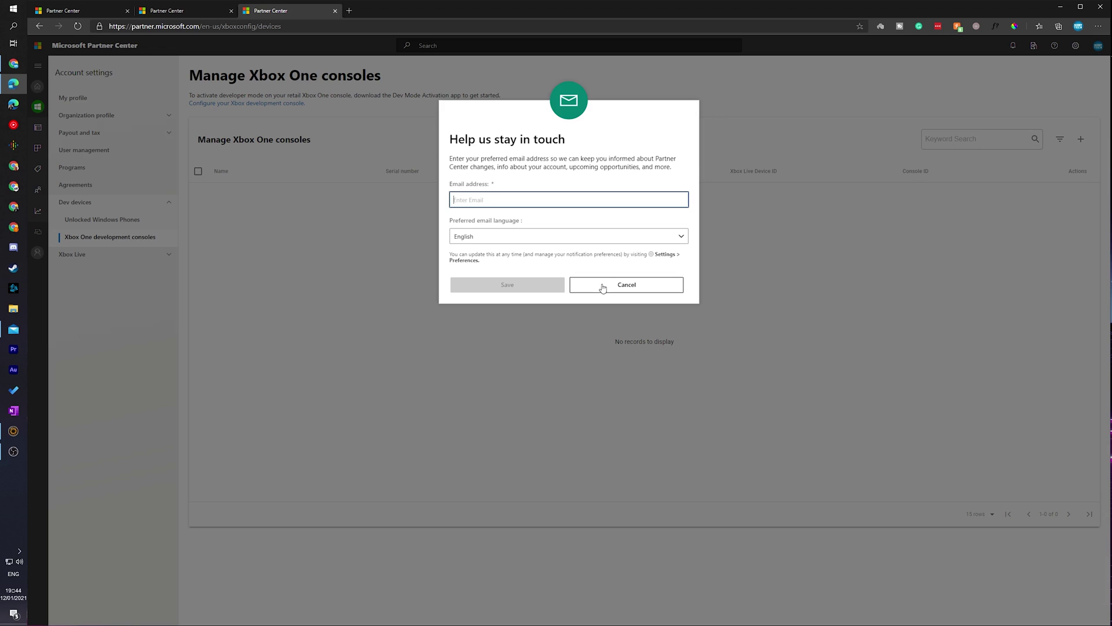
{"action": "left_click", "coordinate": [602, 288]}
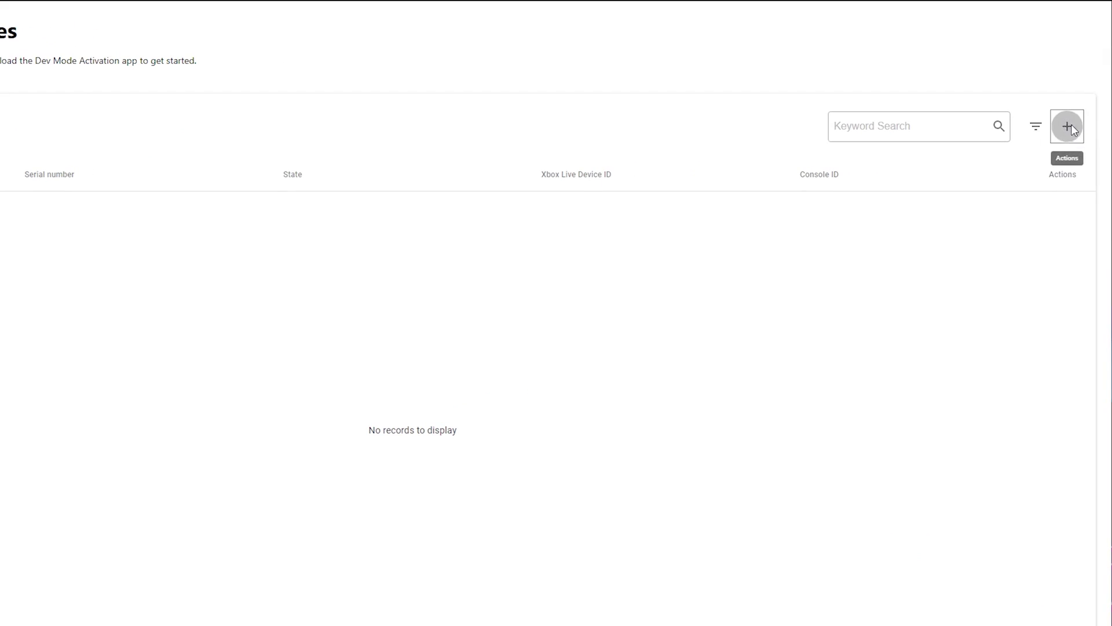
Step: Choose Enter activation code for a new console and enter a freshly generated console code
{"action": "left_click", "coordinate": [1070, 126]}
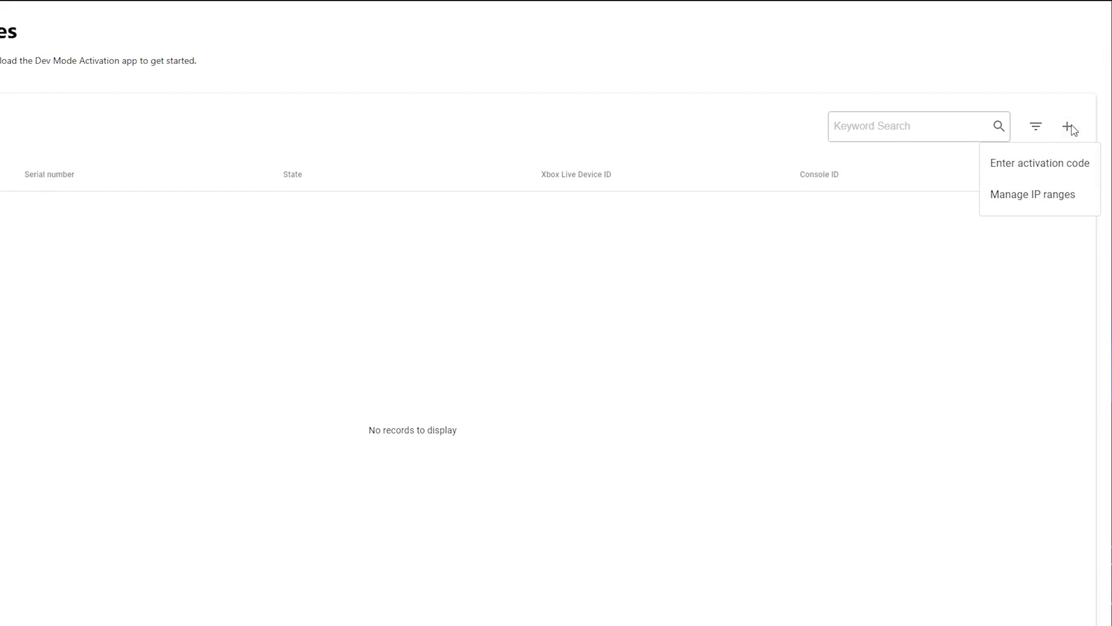
{"action": "left_click", "coordinate": [1013, 167]}
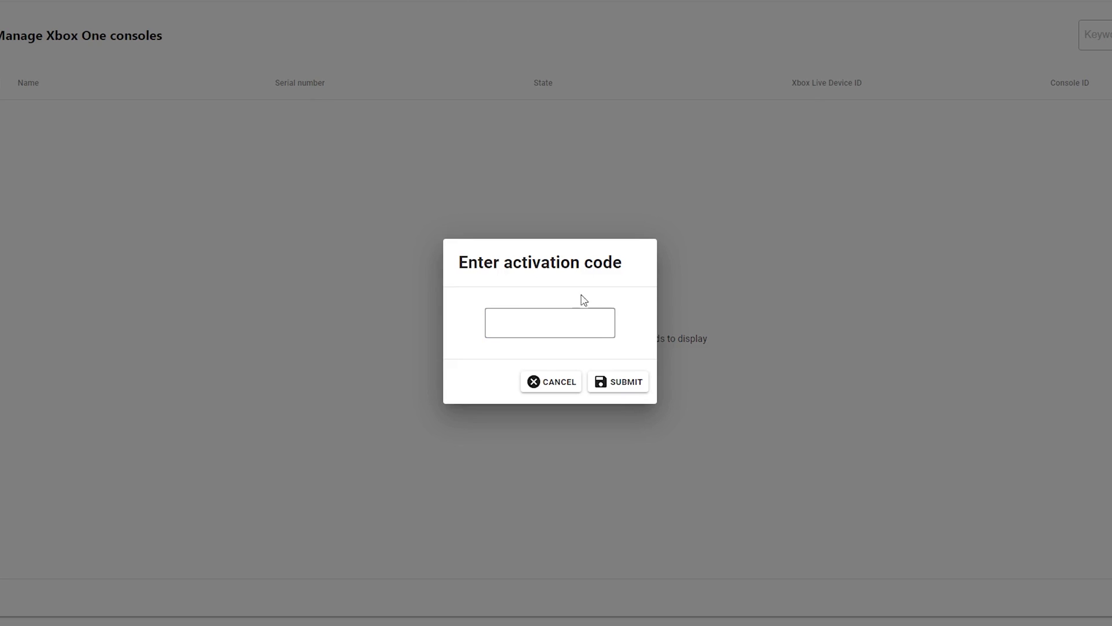
{"action": "left_click", "coordinate": [519, 320]}
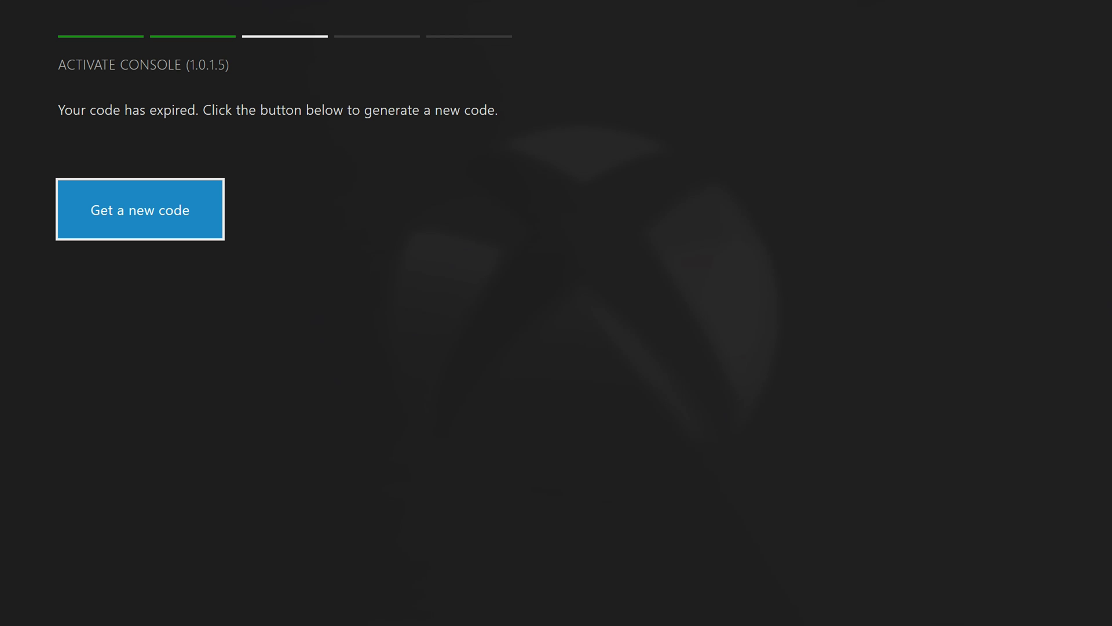
{"action": "key", "text": "Return"}
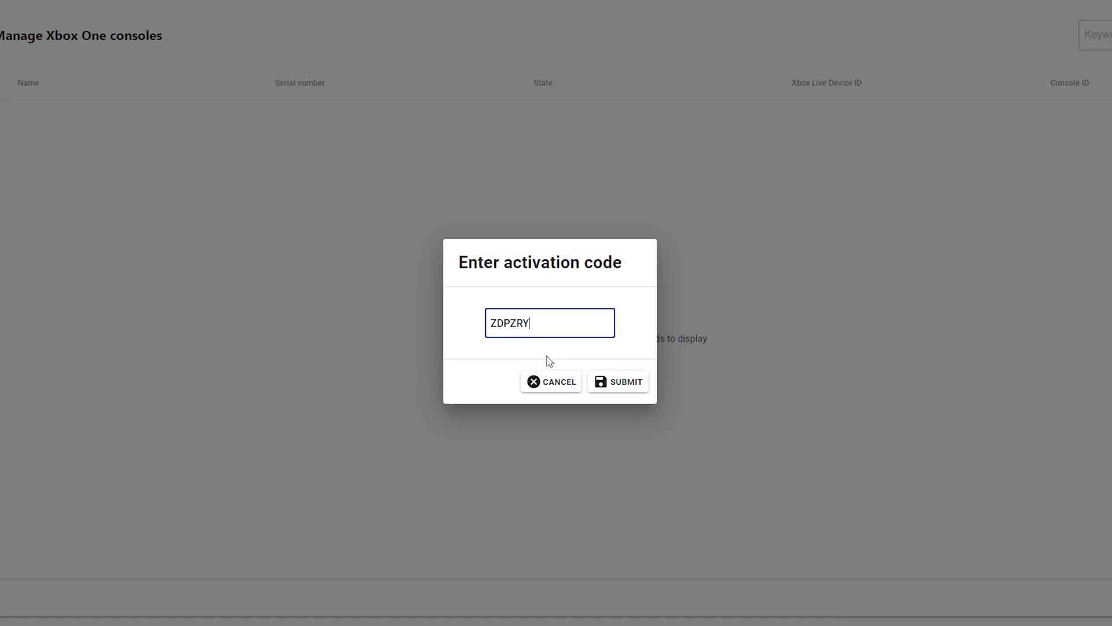
Step: Submit the activation code and switch back to the Xbox capture window
{"action": "left_click", "coordinate": [626, 387]}
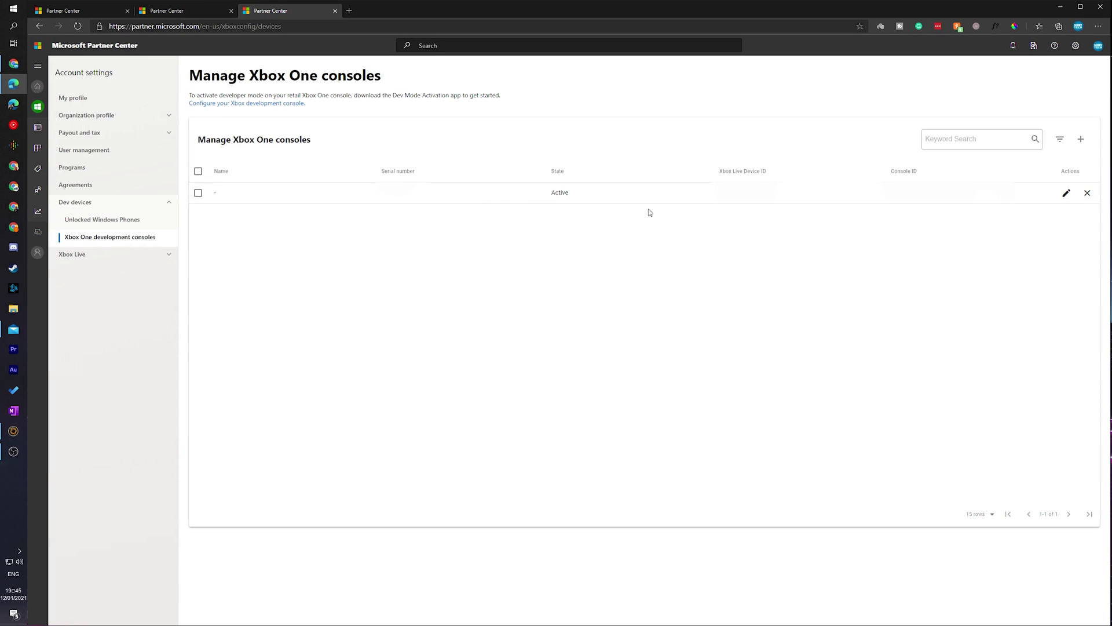
{"action": "key", "text": "alt+Tab"}
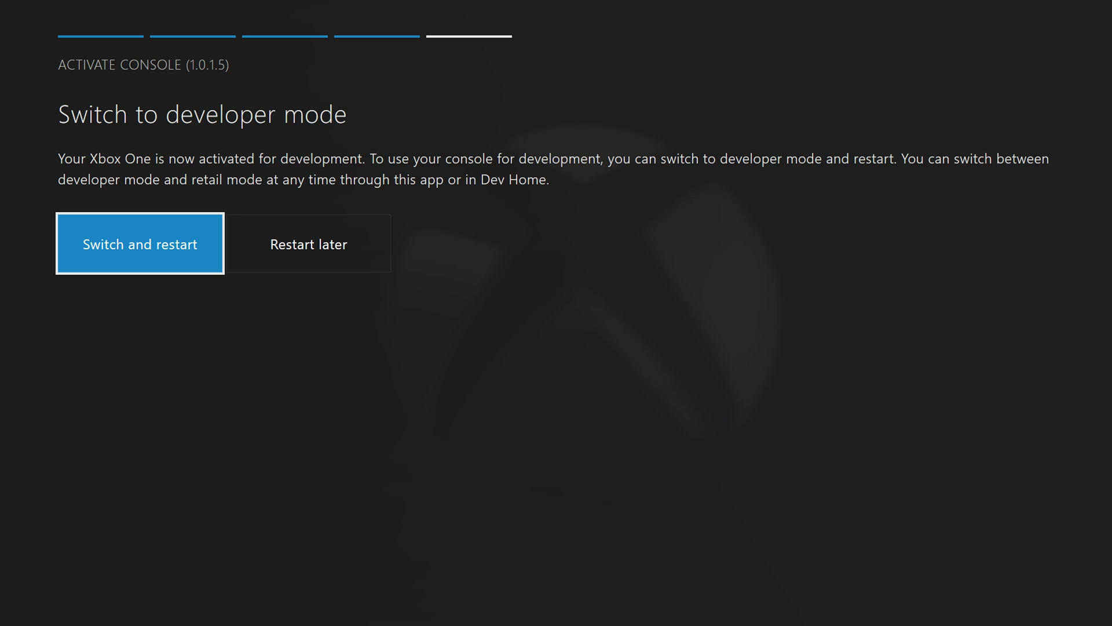
Step: Switch the console to developer mode, restart, and keep the new resolution
{"action": "key", "text": "Return"}
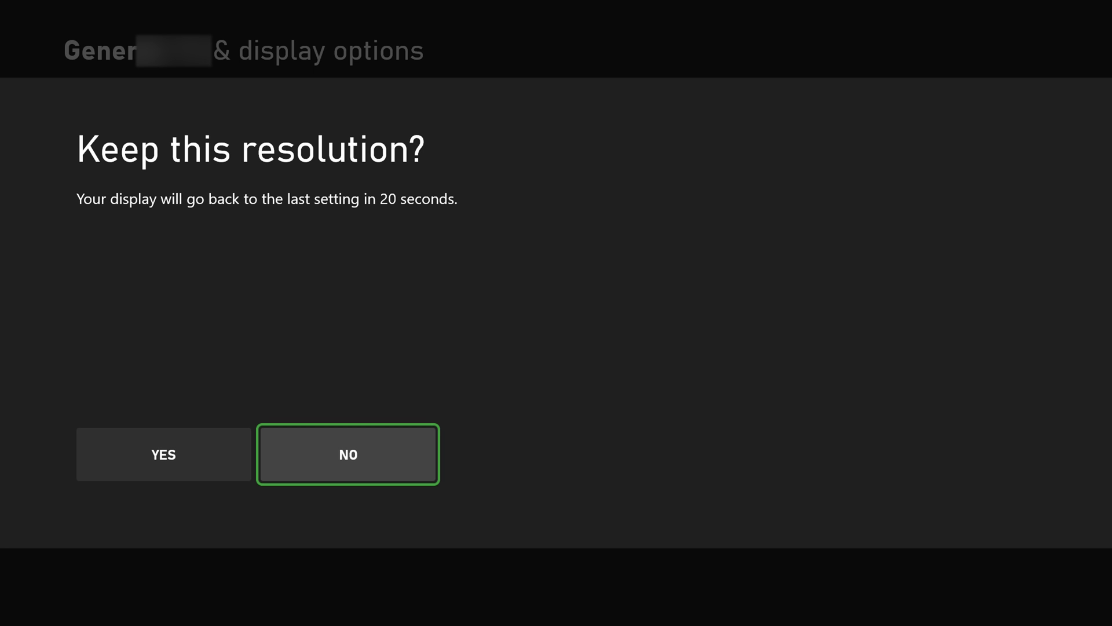
{"action": "key", "text": "Left"}
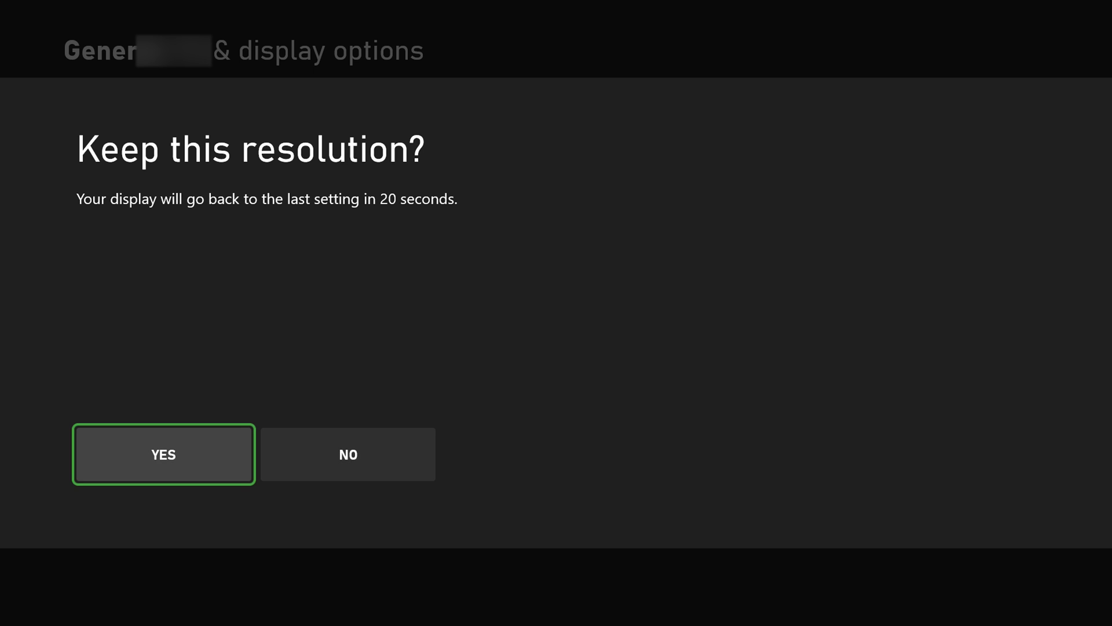
{"action": "key", "text": "Return"}
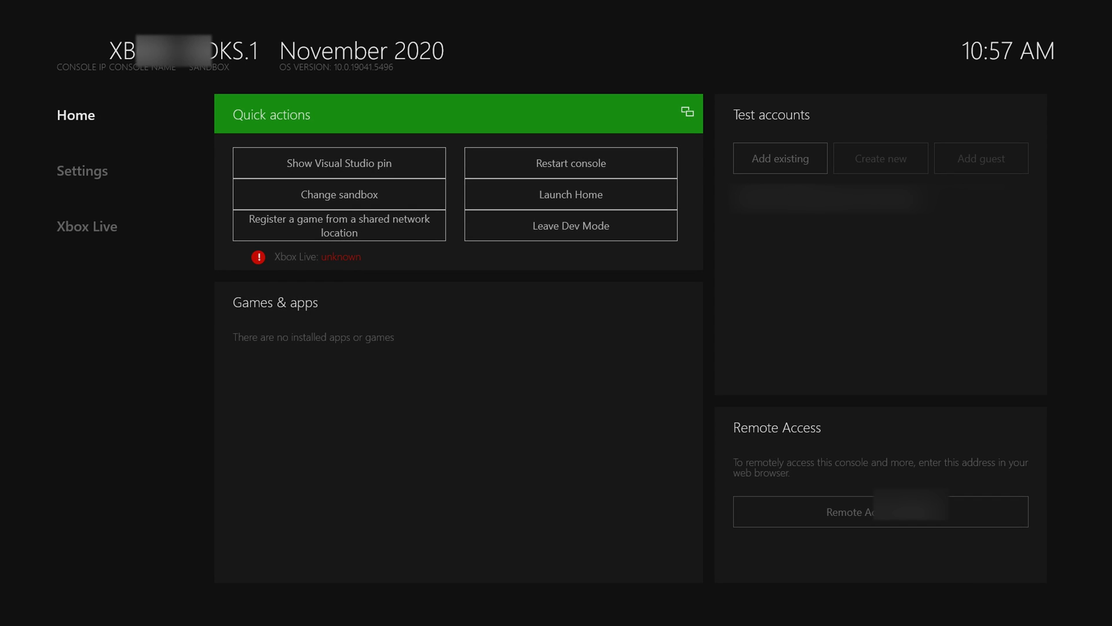
Step: Check that Dev Home reports Xbox Live status as unknown, then go to Launch Settings
{"action": "key", "text": "Down"}
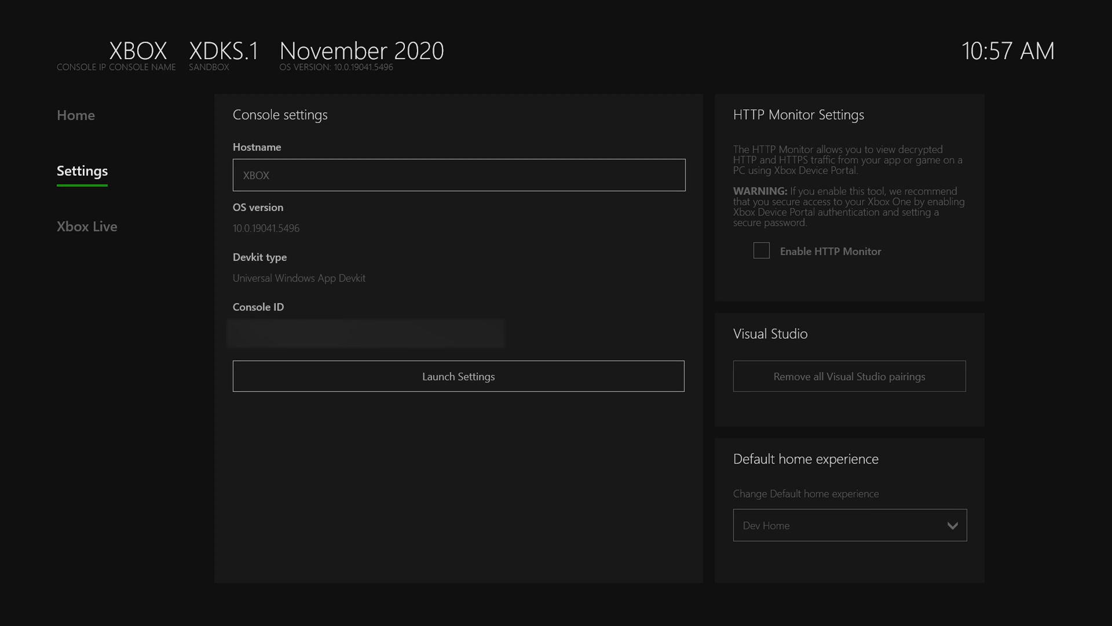
{"action": "key", "text": "Down"}
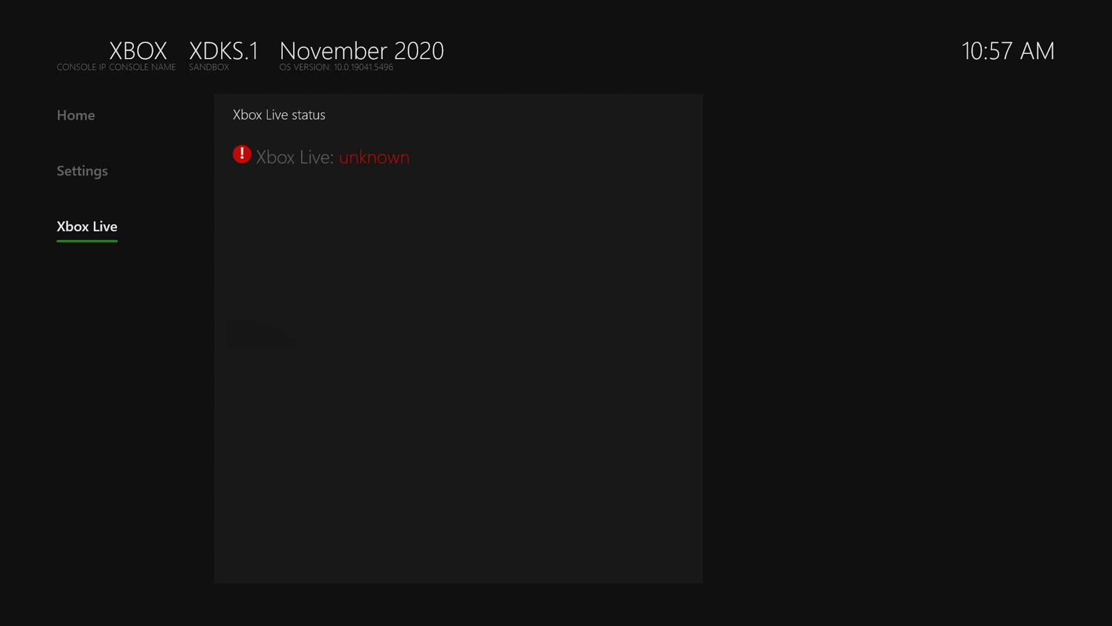
{"action": "key", "text": "Up"}
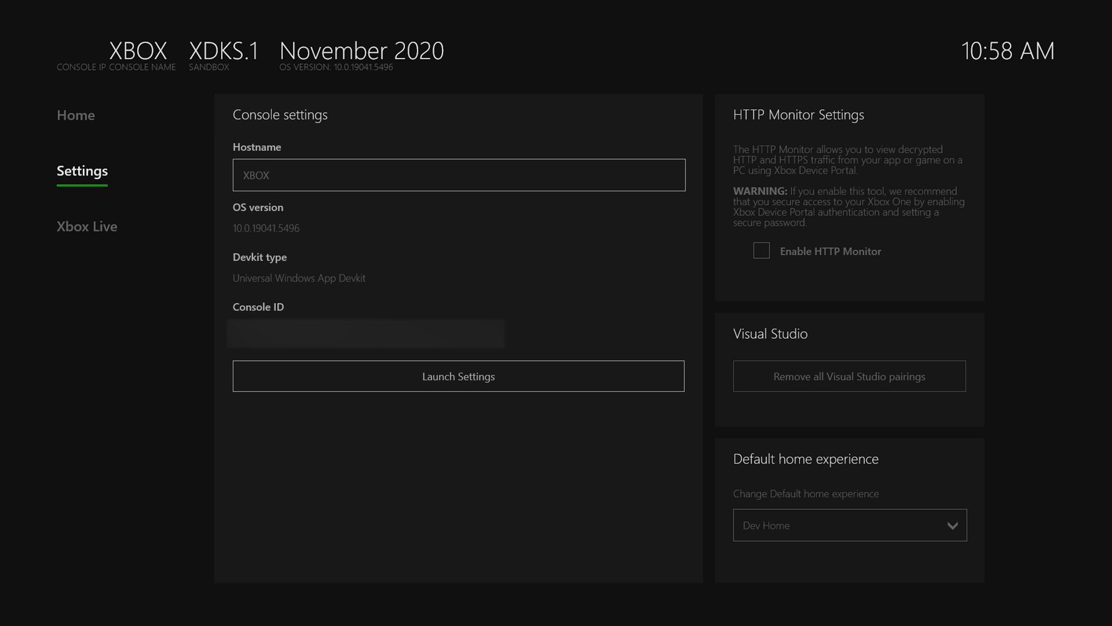
{"action": "key", "text": "Right"}
{"action": "key", "text": "Down"}
Step: Launch Xbox Settings and set up a wireless network connection from Network settings
{"action": "key", "text": "Return"}
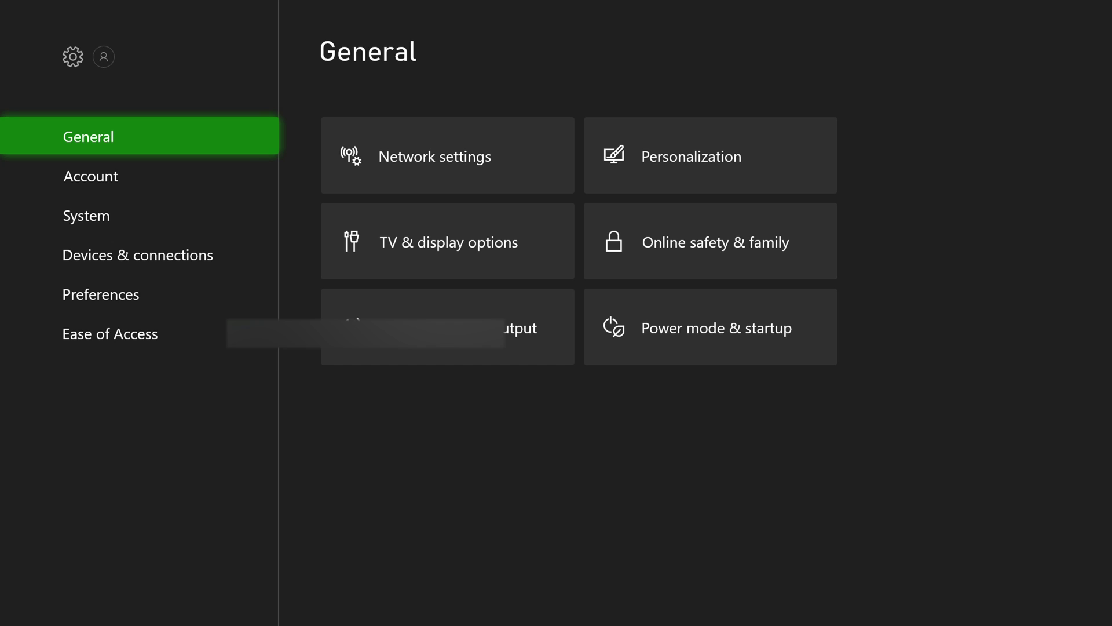
{"action": "key", "text": "Right"}
{"action": "key", "text": "Return"}
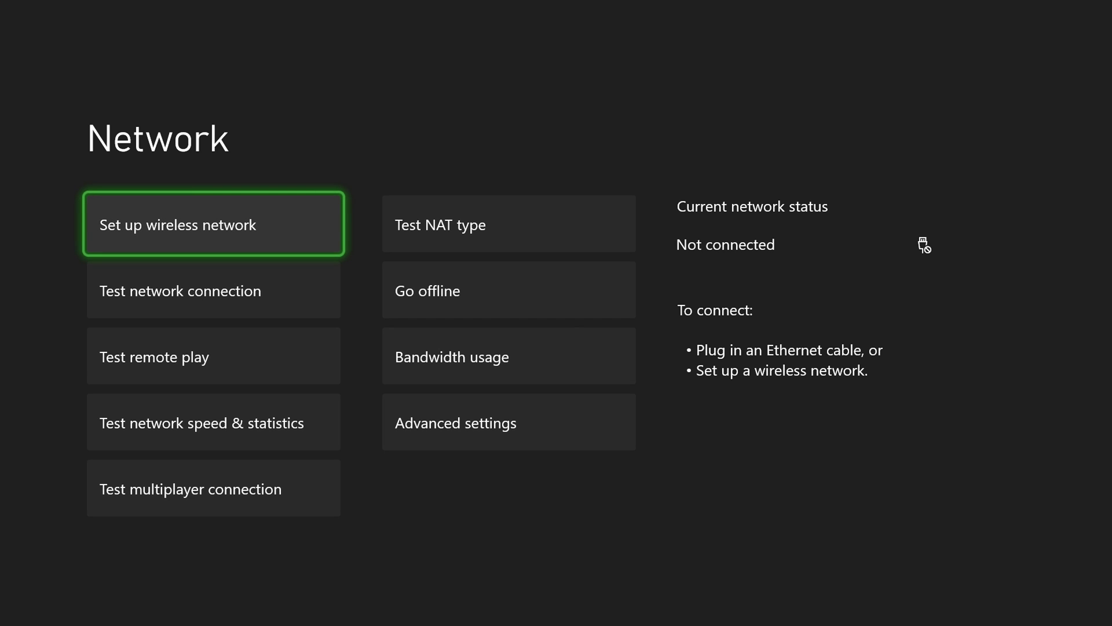
{"action": "key", "text": "Return"}
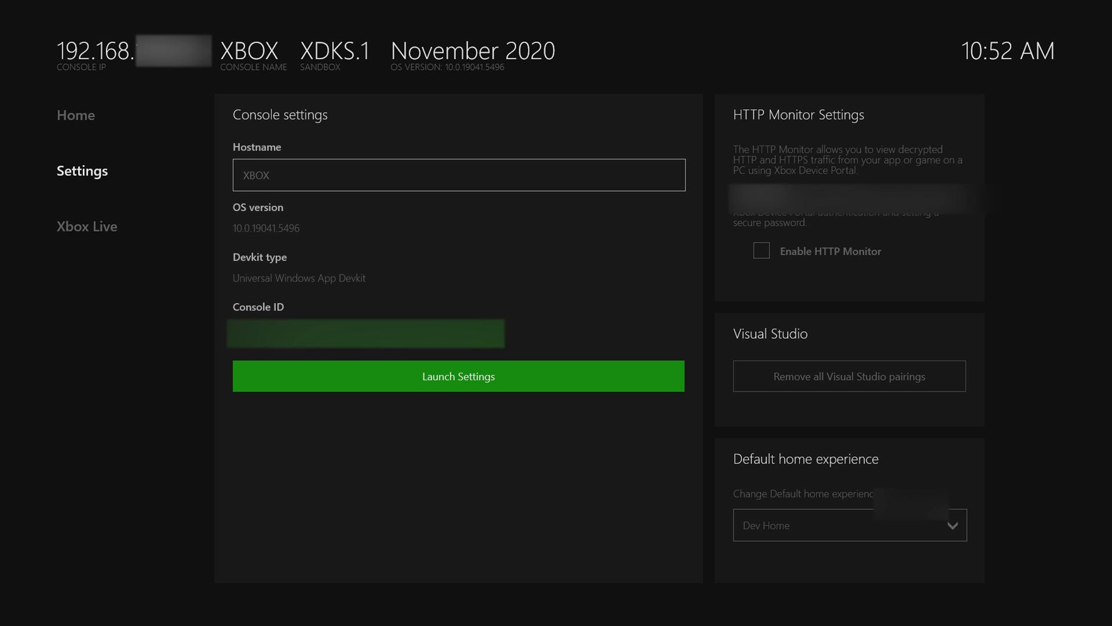
Step: View the Xbox Live page showing it up and running, then show Dev Home's Home page
{"action": "key", "text": "Left"}
{"action": "key", "text": "Down"}
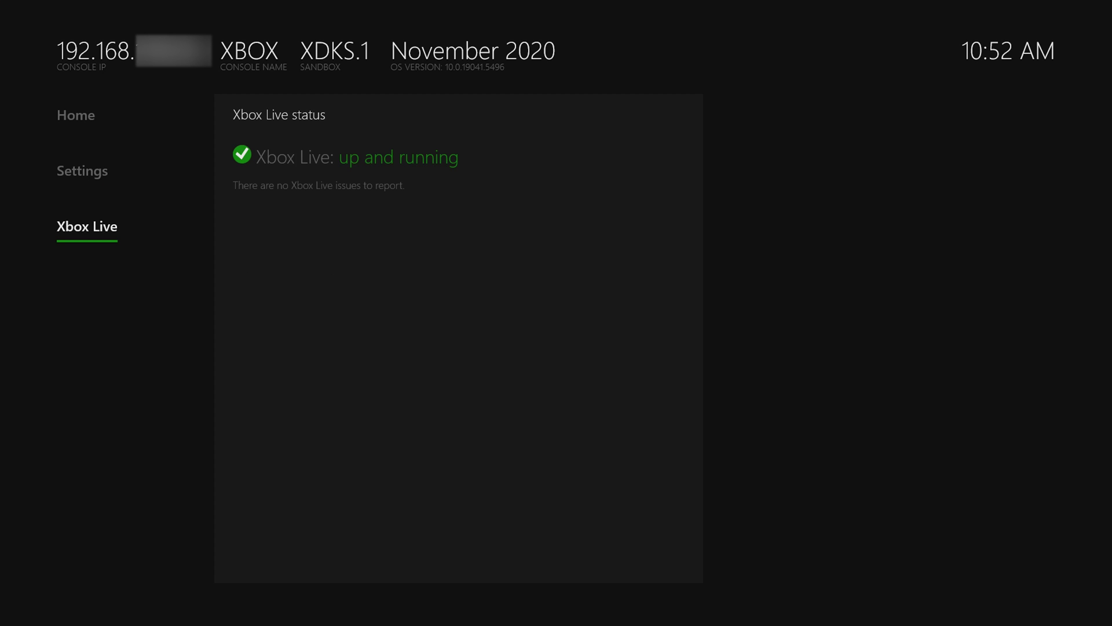
{"action": "key", "text": "Right"}
{"action": "key", "text": "Left"}
{"action": "key", "text": "Up"}
{"action": "key", "text": "Up"}
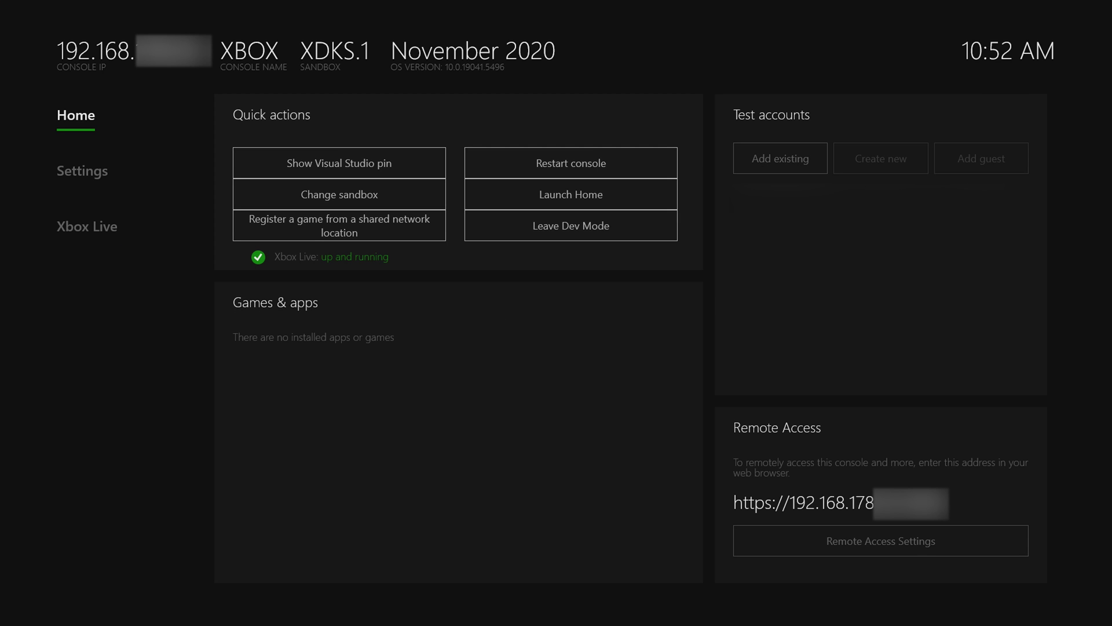